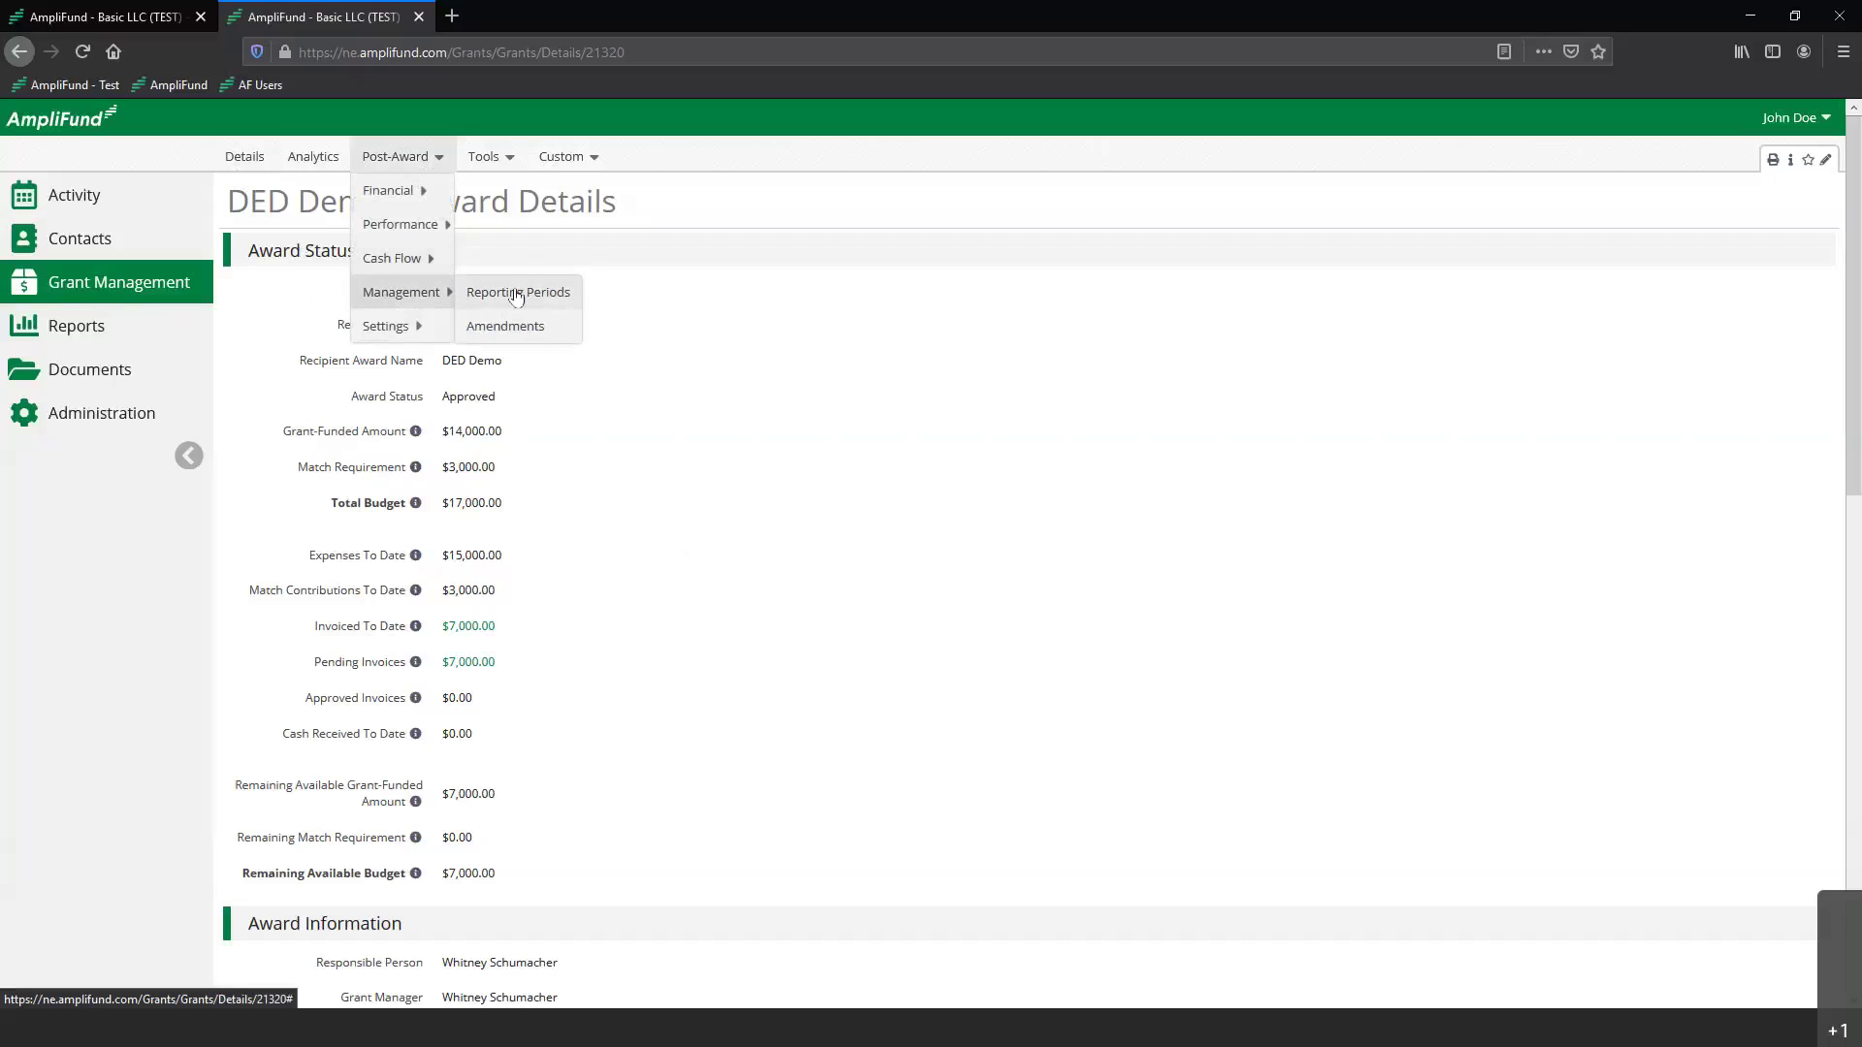
Create an Expenses reporting period for the DED Demo grant covering 03/12/2021-08/31/2021.
{"action": "left_click", "coordinate": [516, 295]}
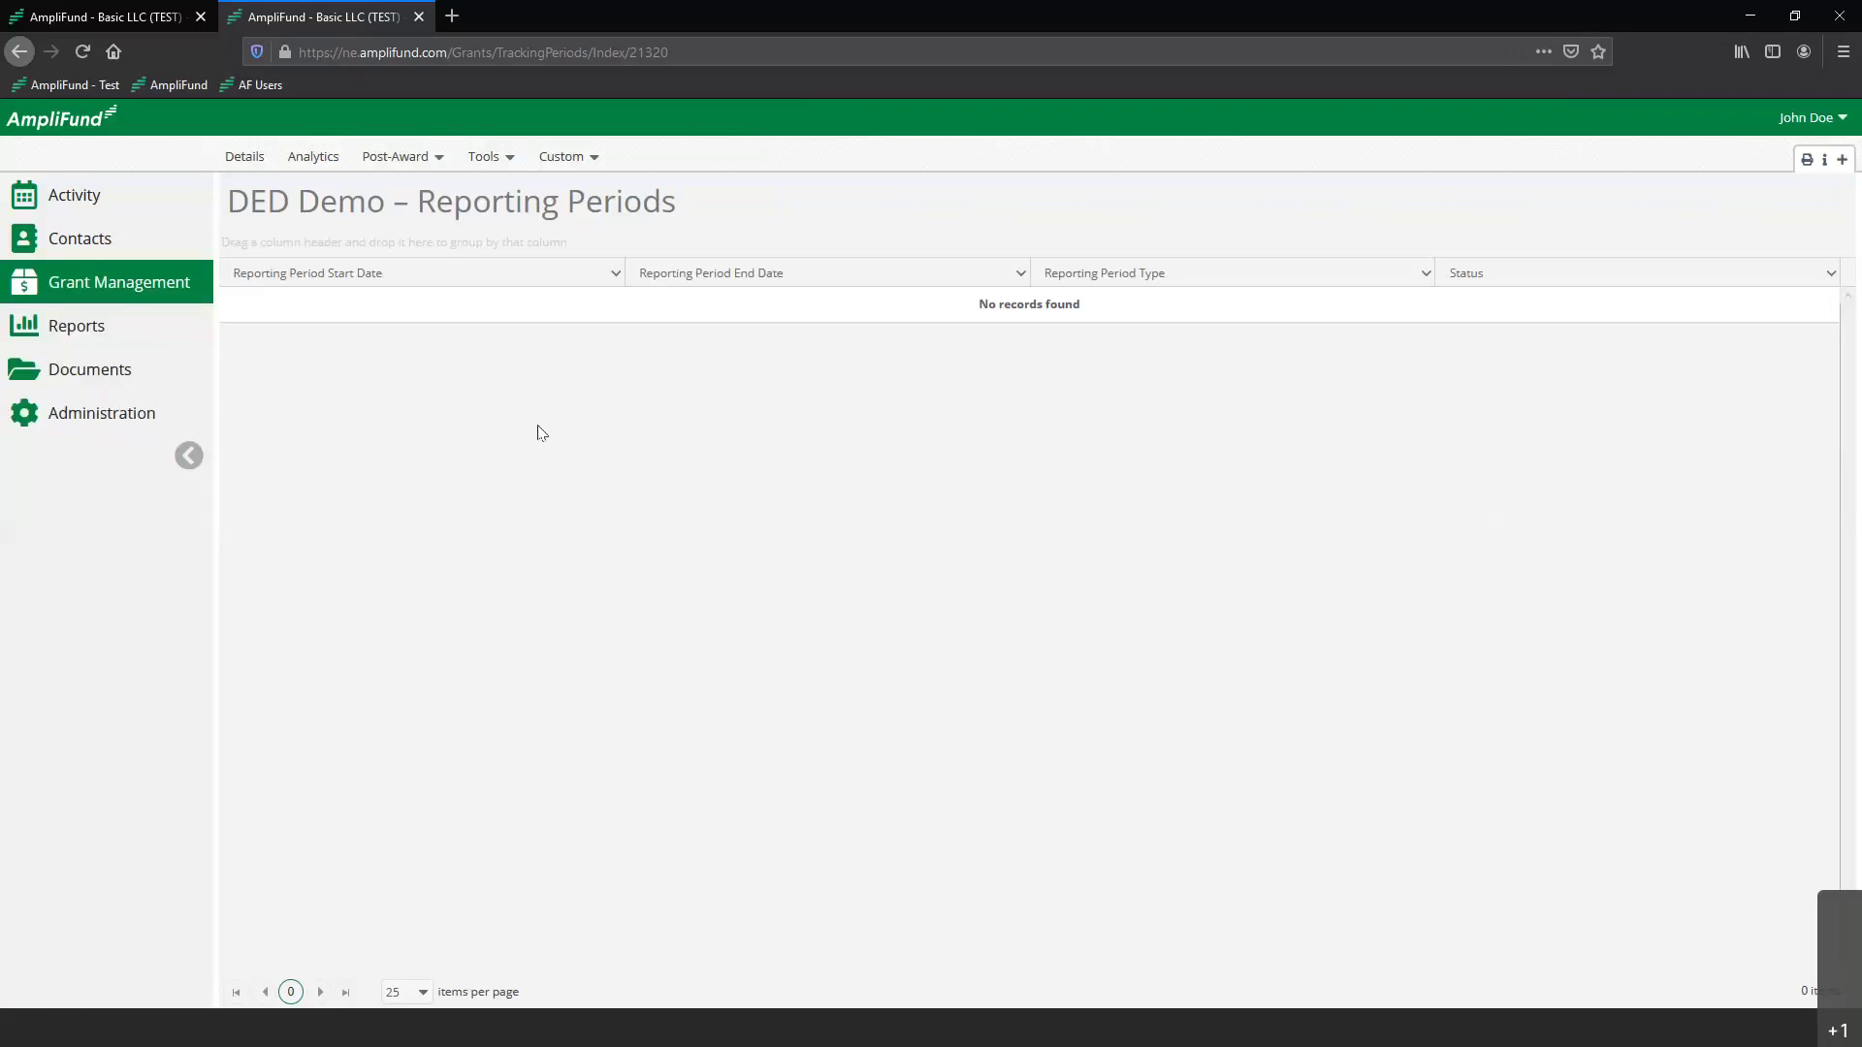
{"action": "left_click", "coordinate": [1841, 161]}
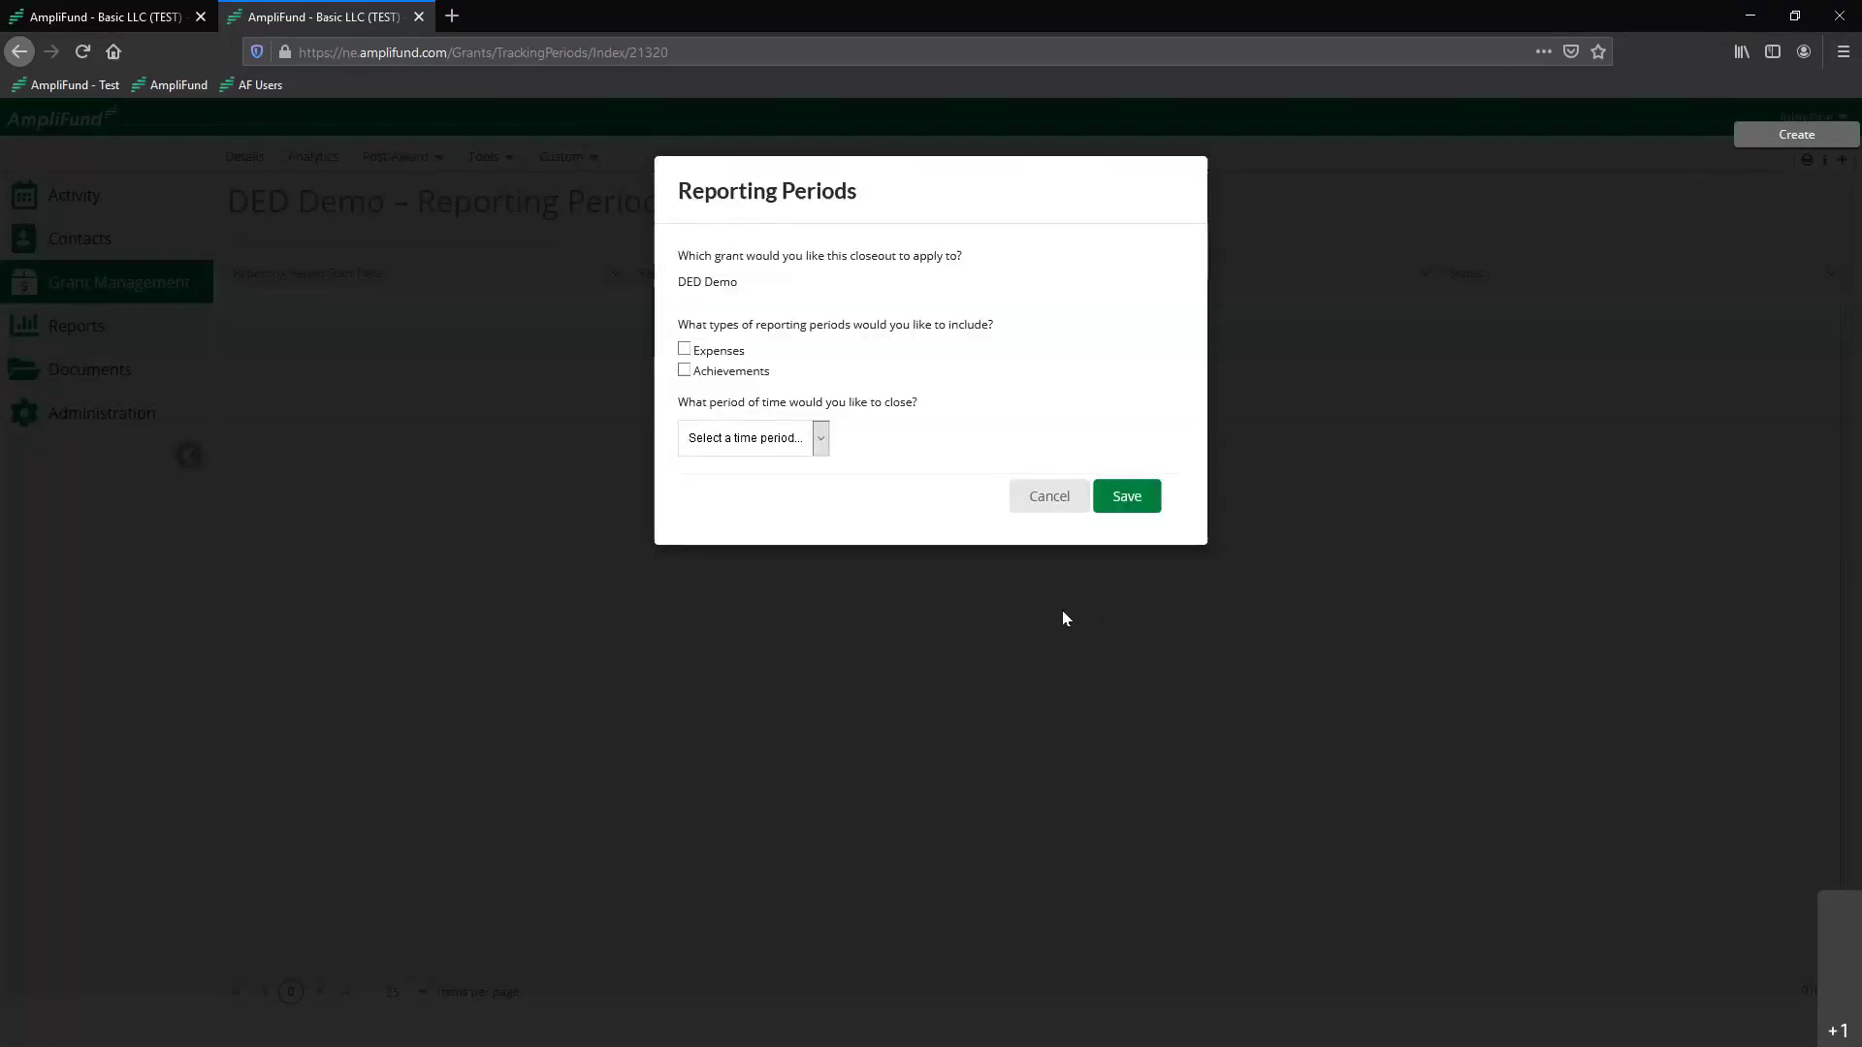
{"action": "left_click", "coordinate": [684, 351]}
{"action": "left_click", "coordinate": [719, 442]}
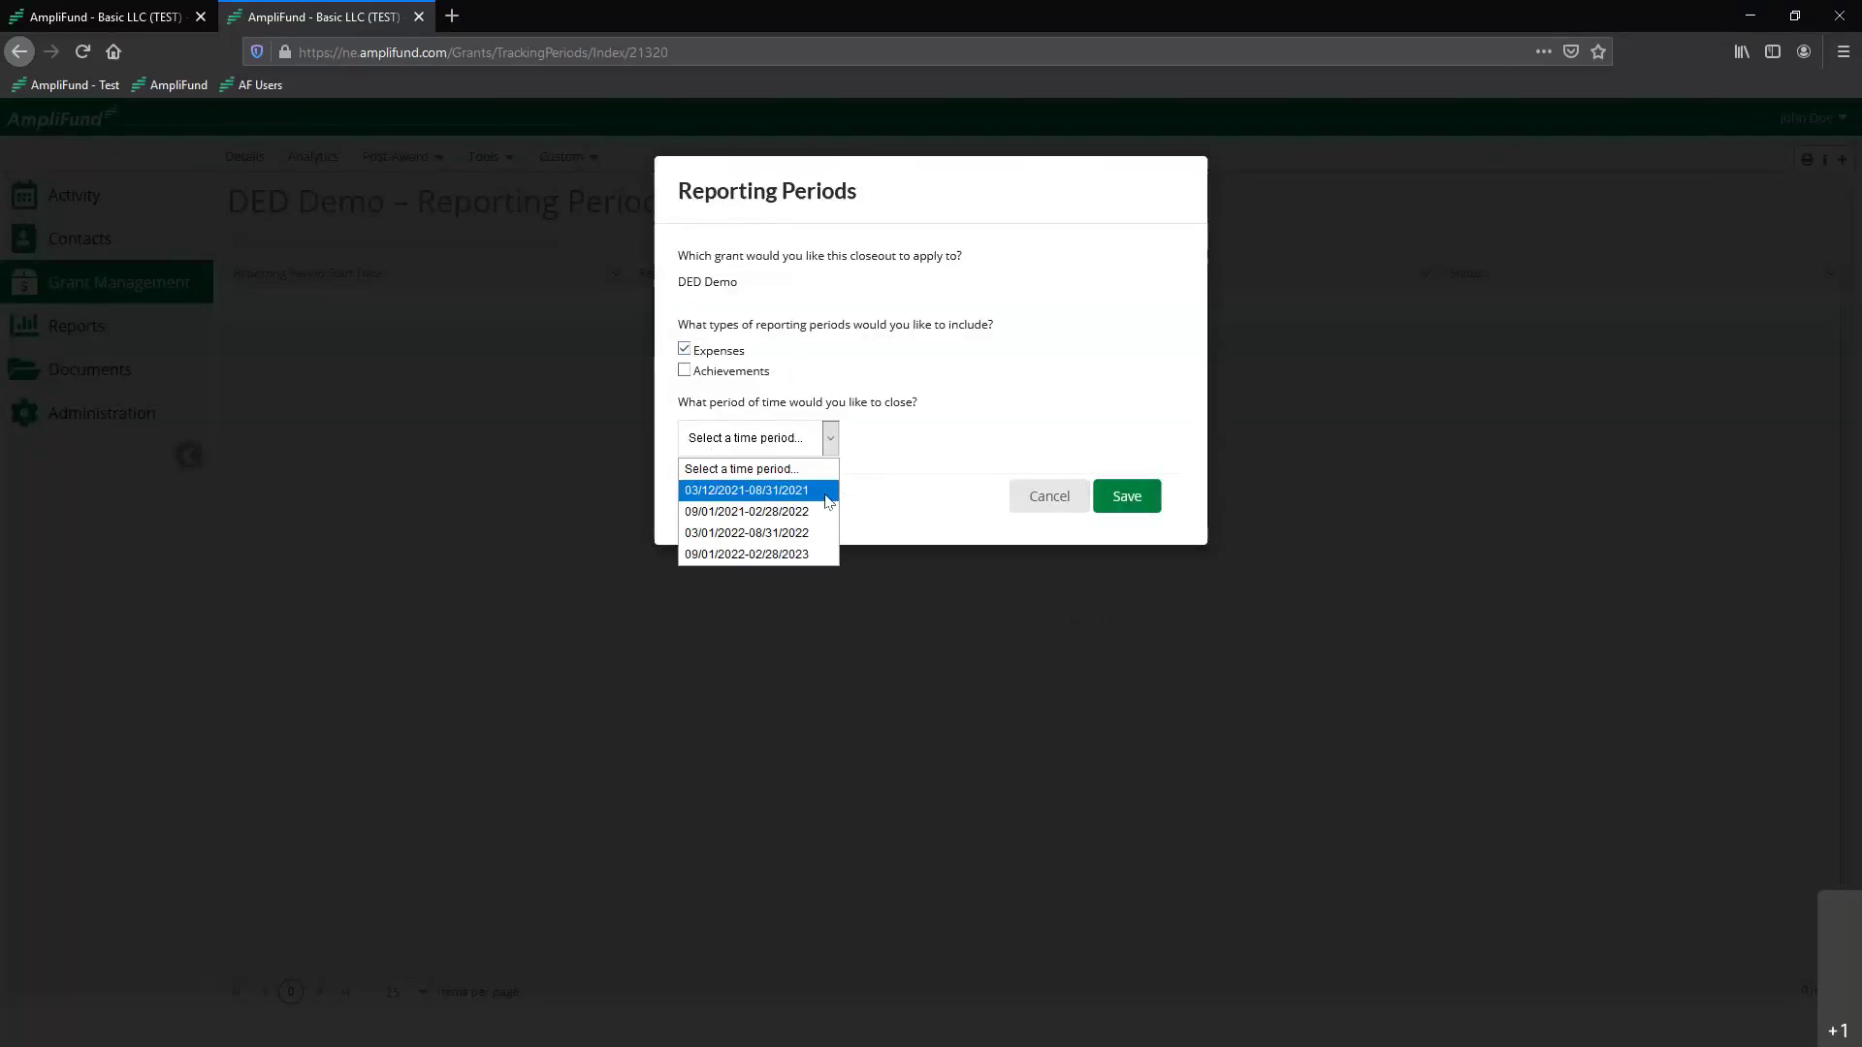
{"action": "left_click", "coordinate": [709, 492]}
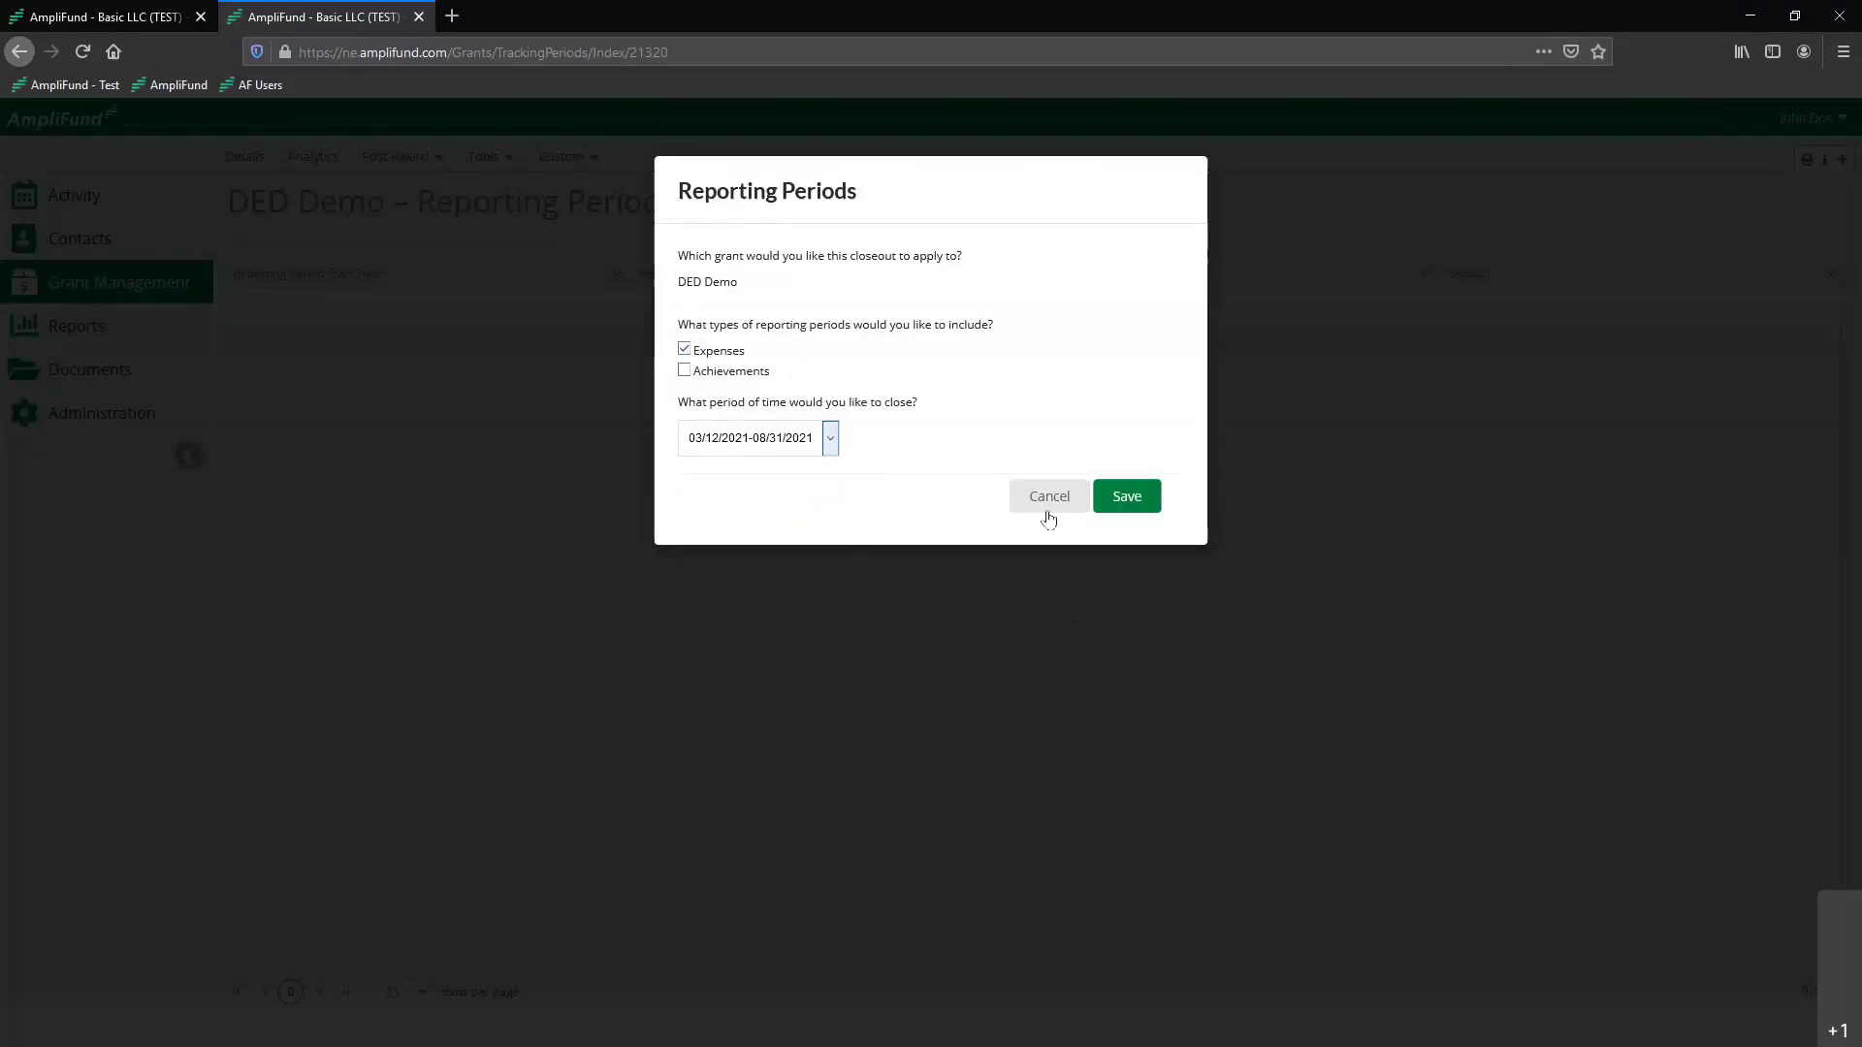
{"action": "left_click", "coordinate": [1129, 508]}
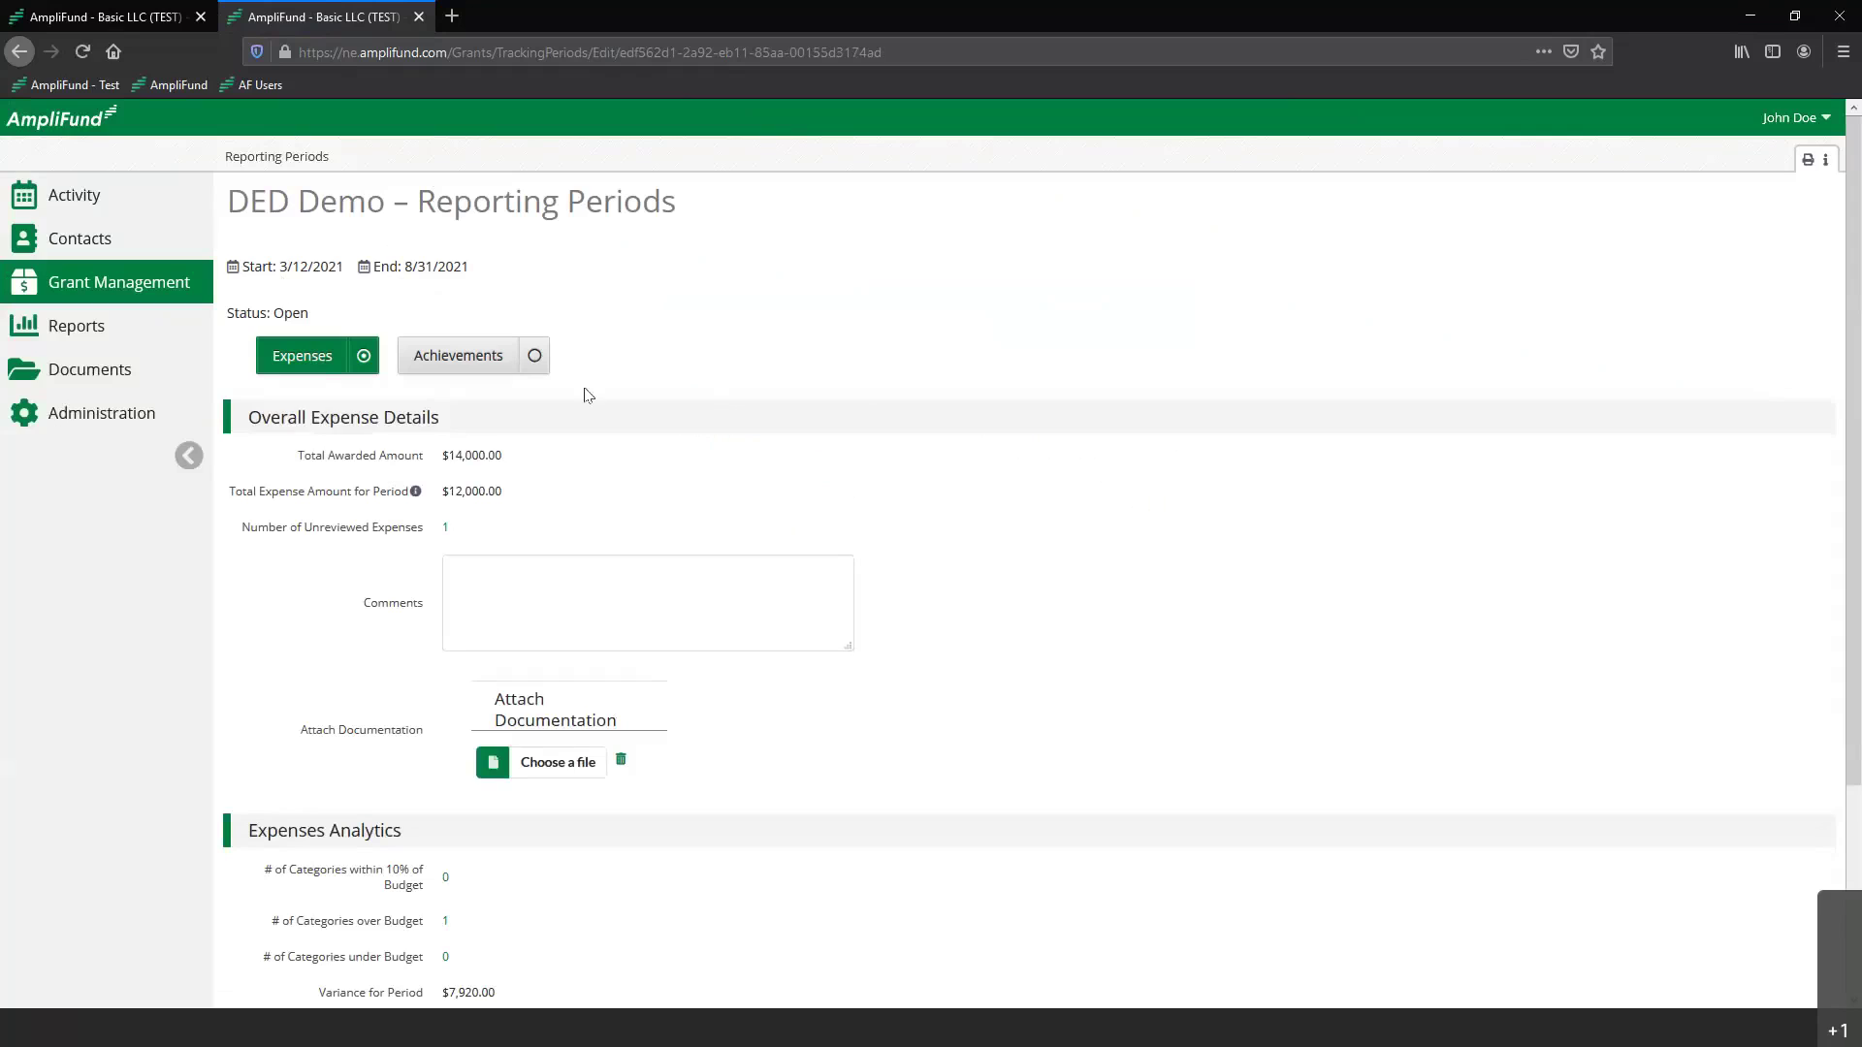
Examine the new reporting period's overall expense details, comments and documentation fields, expense analytics and closeout categories.
{"action": "scroll", "coordinate": [406, 398], "scroll_direction": "down", "scroll_amount": 1}
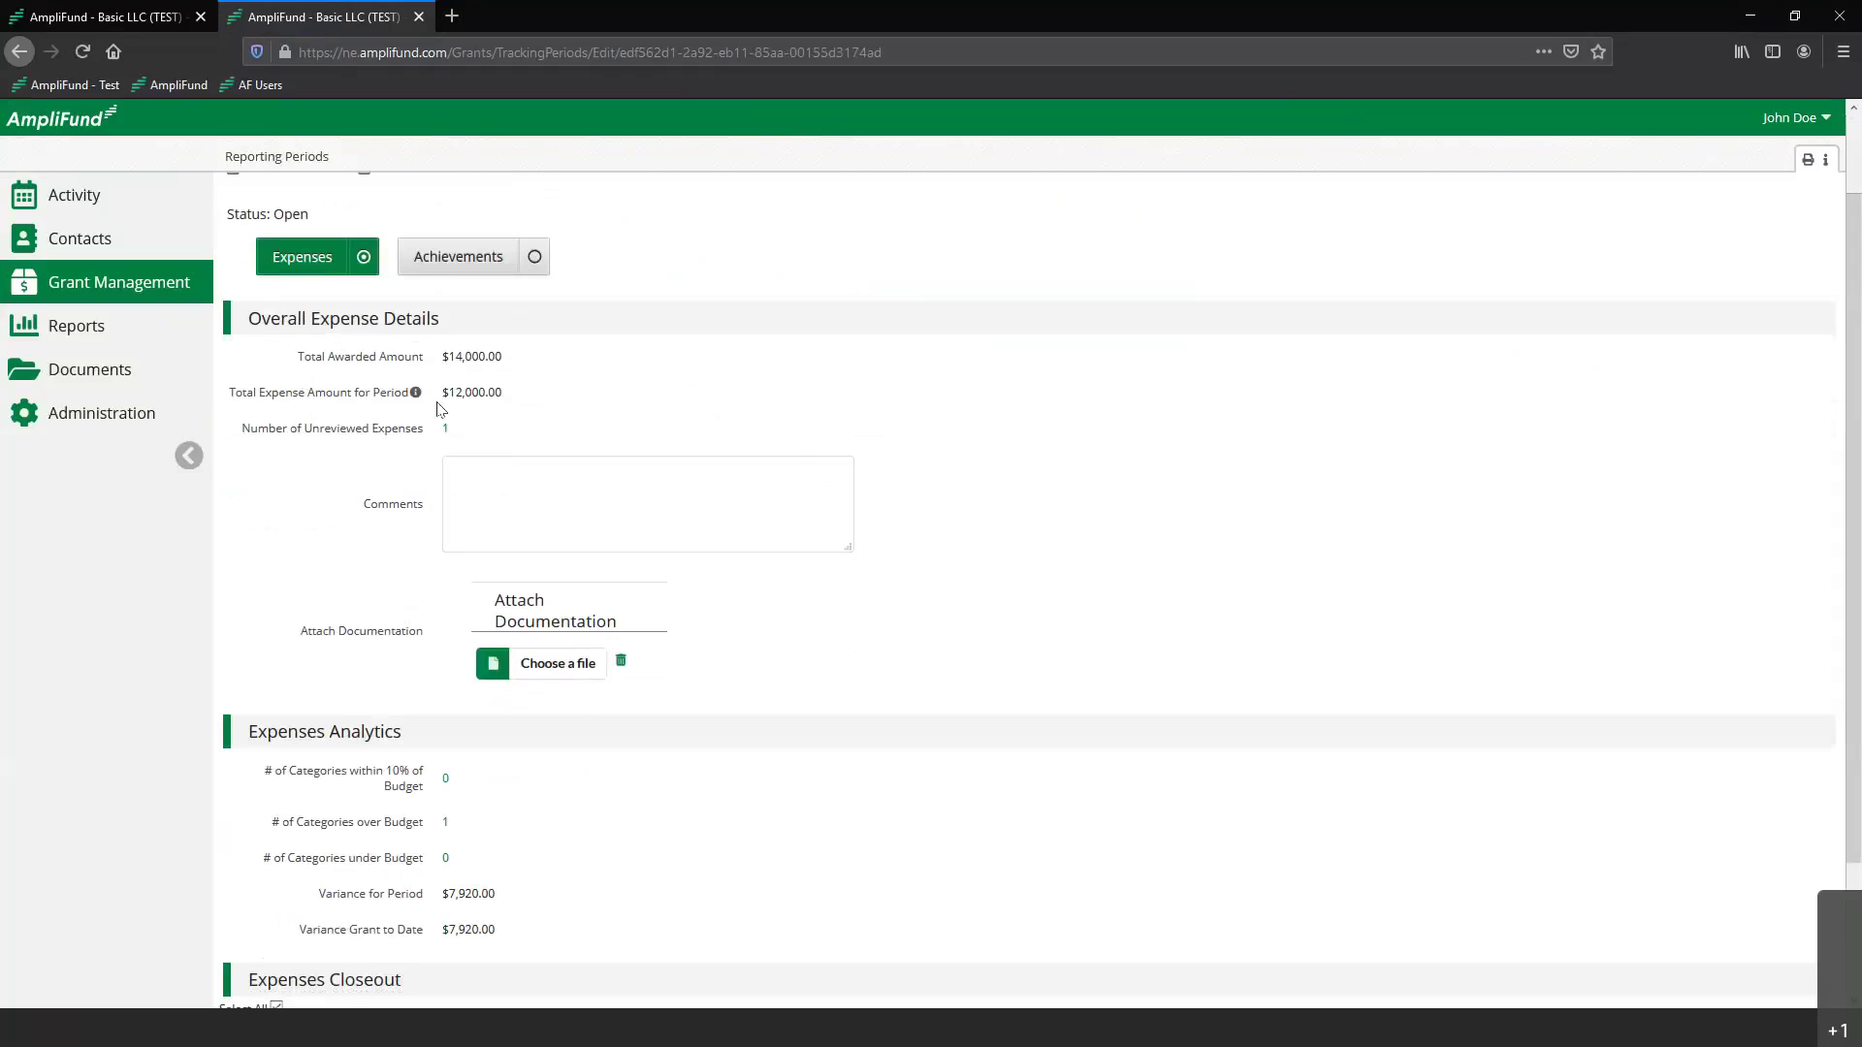
{"action": "mouse_move", "coordinate": [416, 392]}
{"action": "scroll", "coordinate": [524, 415], "scroll_direction": "down", "scroll_amount": 3}
{"action": "left_click", "coordinate": [545, 360]}
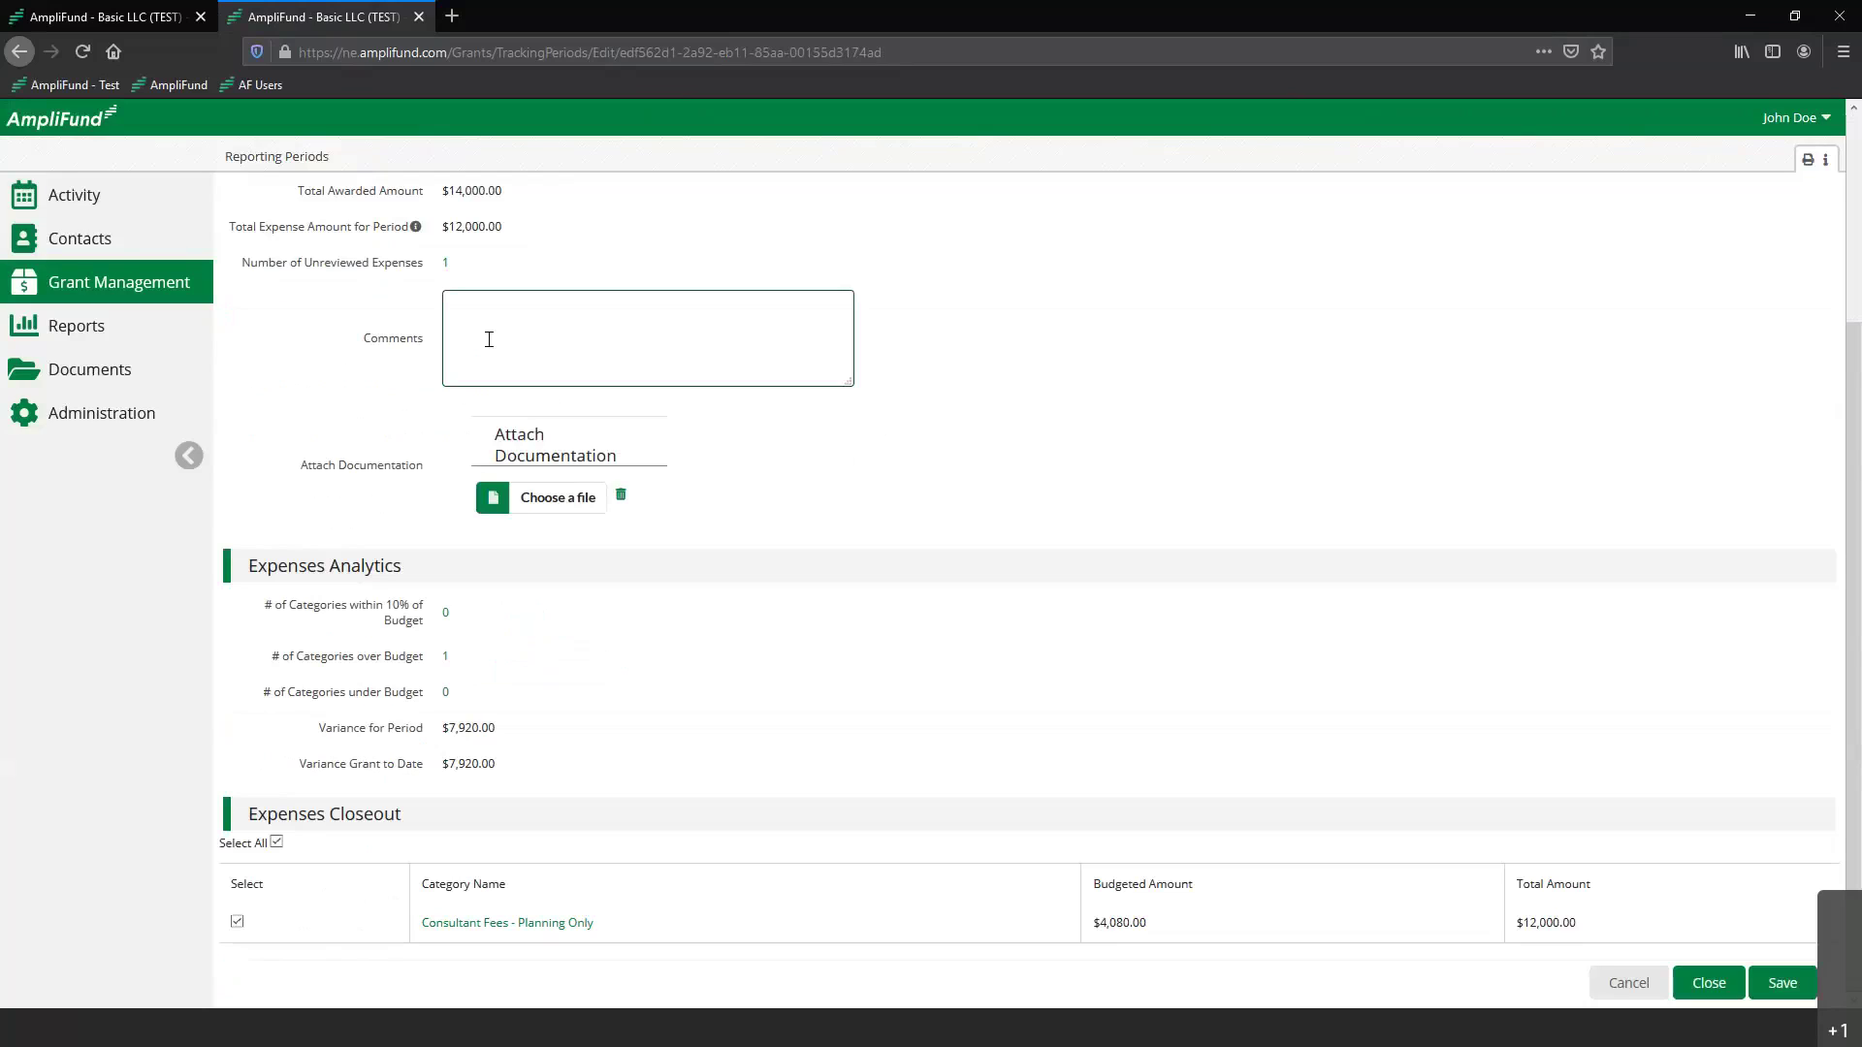
{"action": "left_click", "coordinate": [505, 424]}
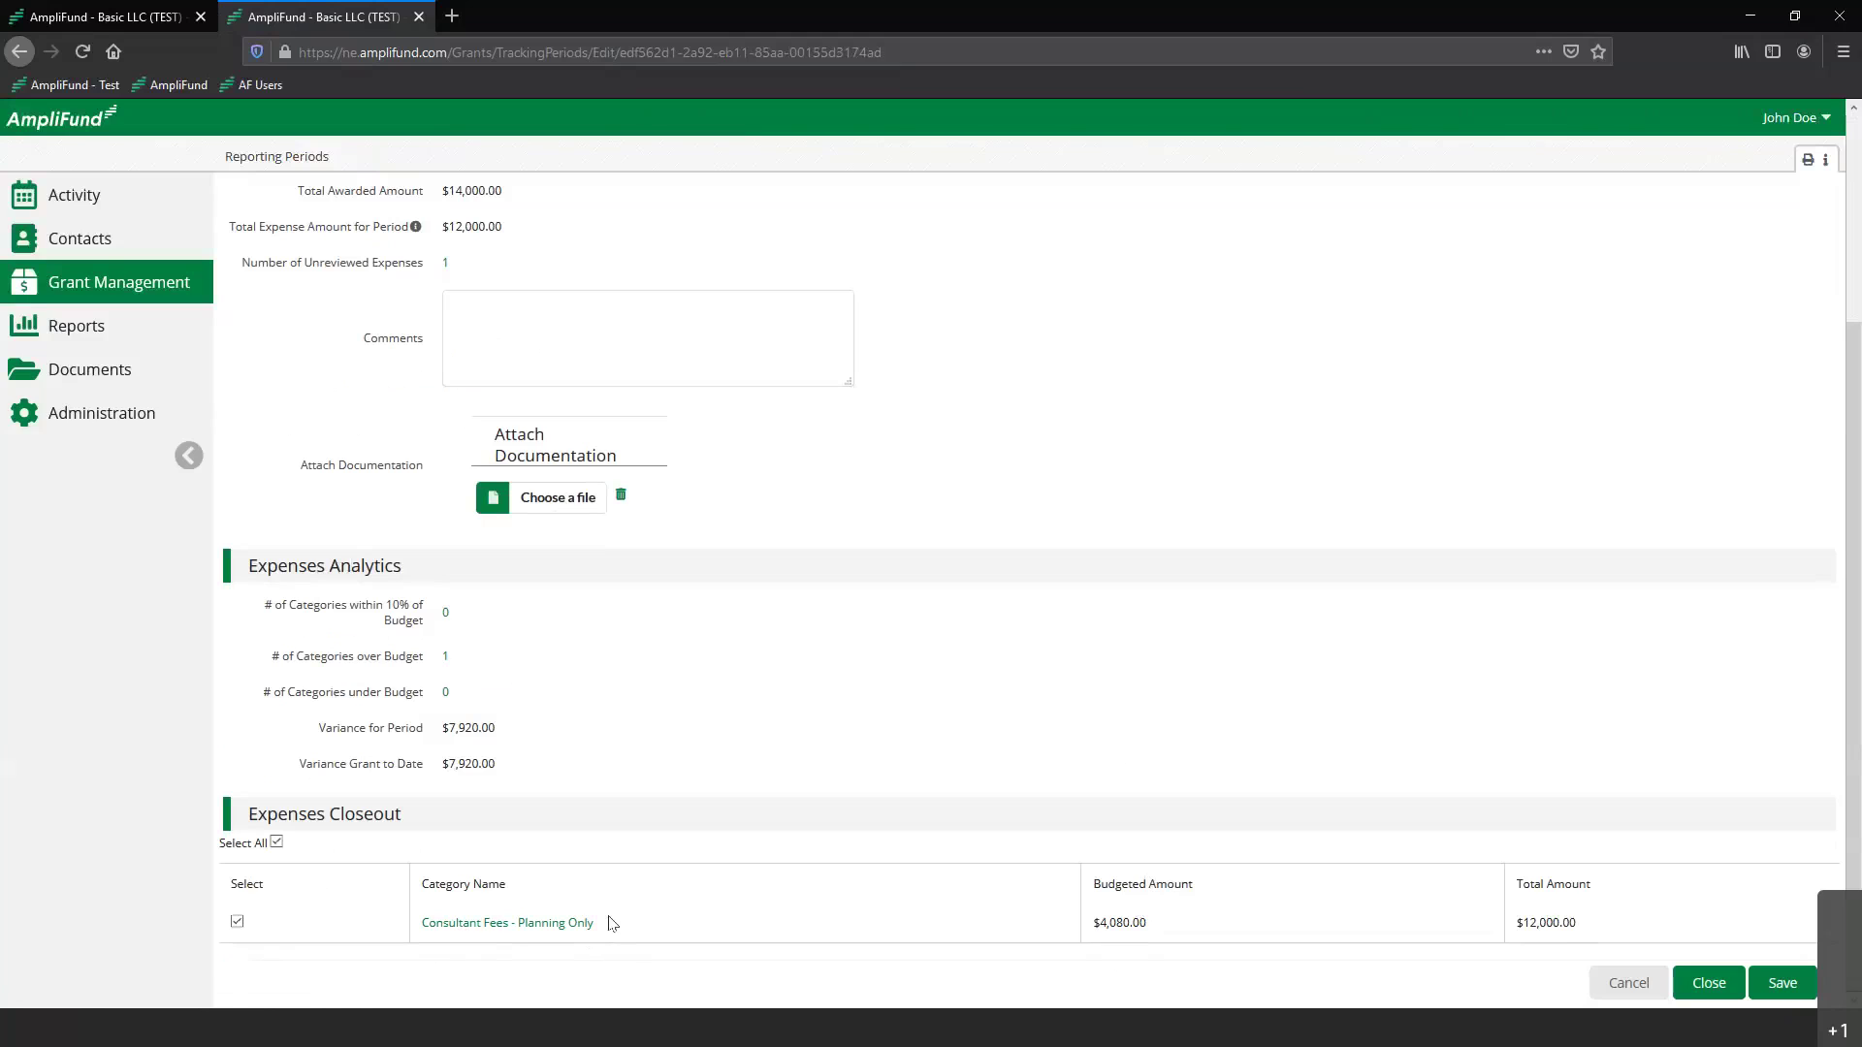
{"action": "scroll", "coordinate": [657, 856], "scroll_direction": "up", "scroll_amount": 3}
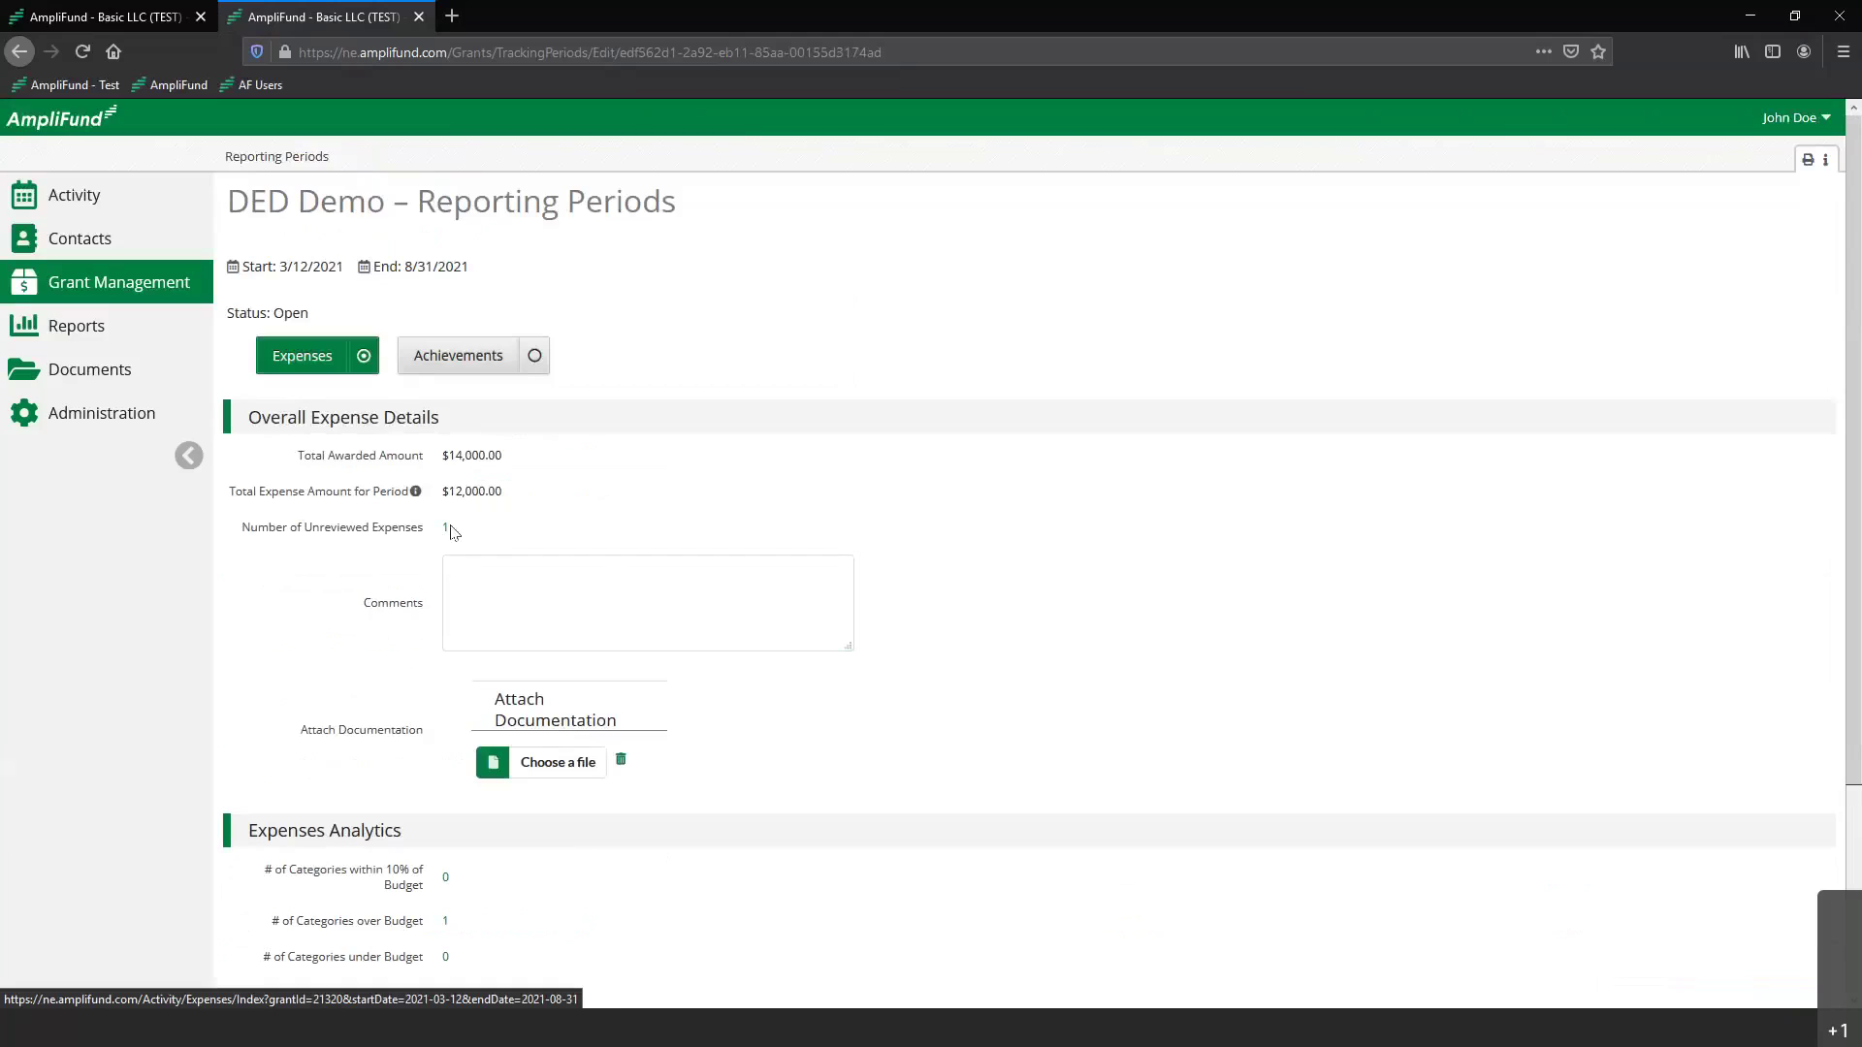
{"action": "scroll", "coordinate": [1018, 543], "scroll_direction": "down", "scroll_amount": 3}
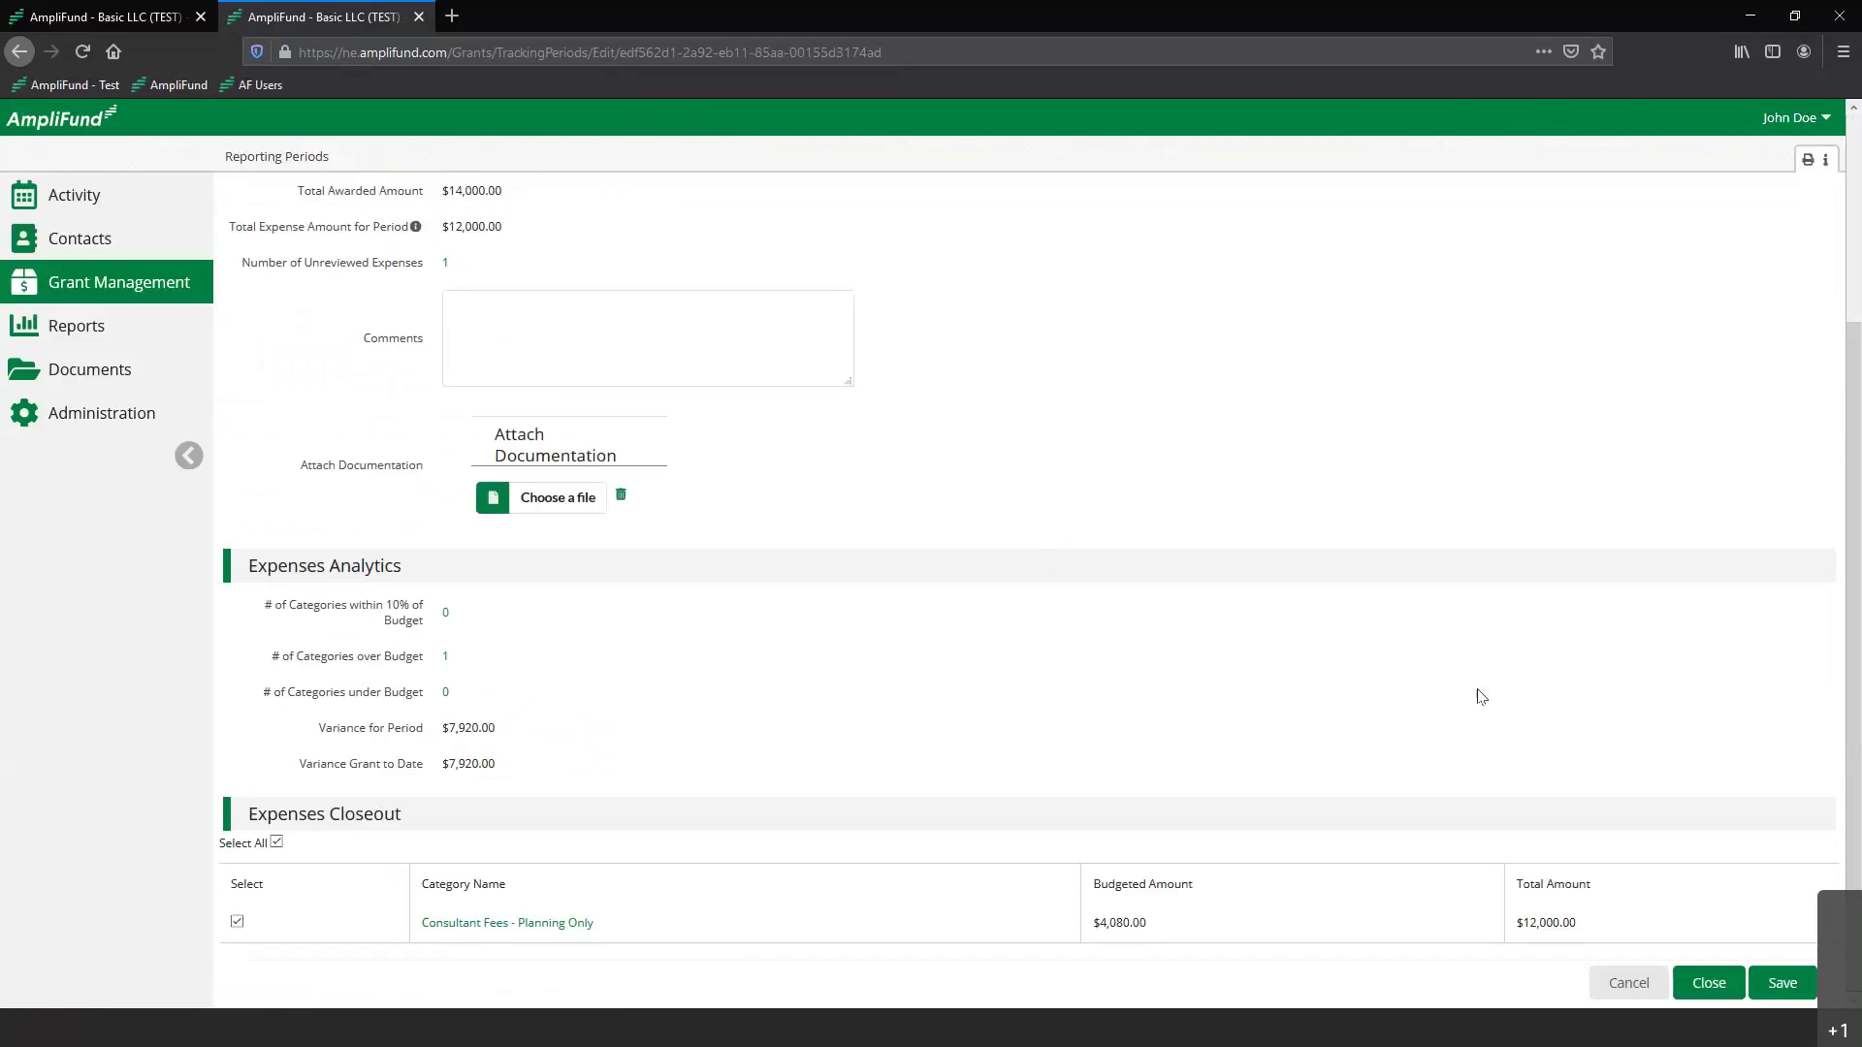
Save the reporting period without closing it and return to the grant's reporting periods list.
{"action": "left_click", "coordinate": [1791, 993]}
{"action": "left_click", "coordinate": [1796, 982]}
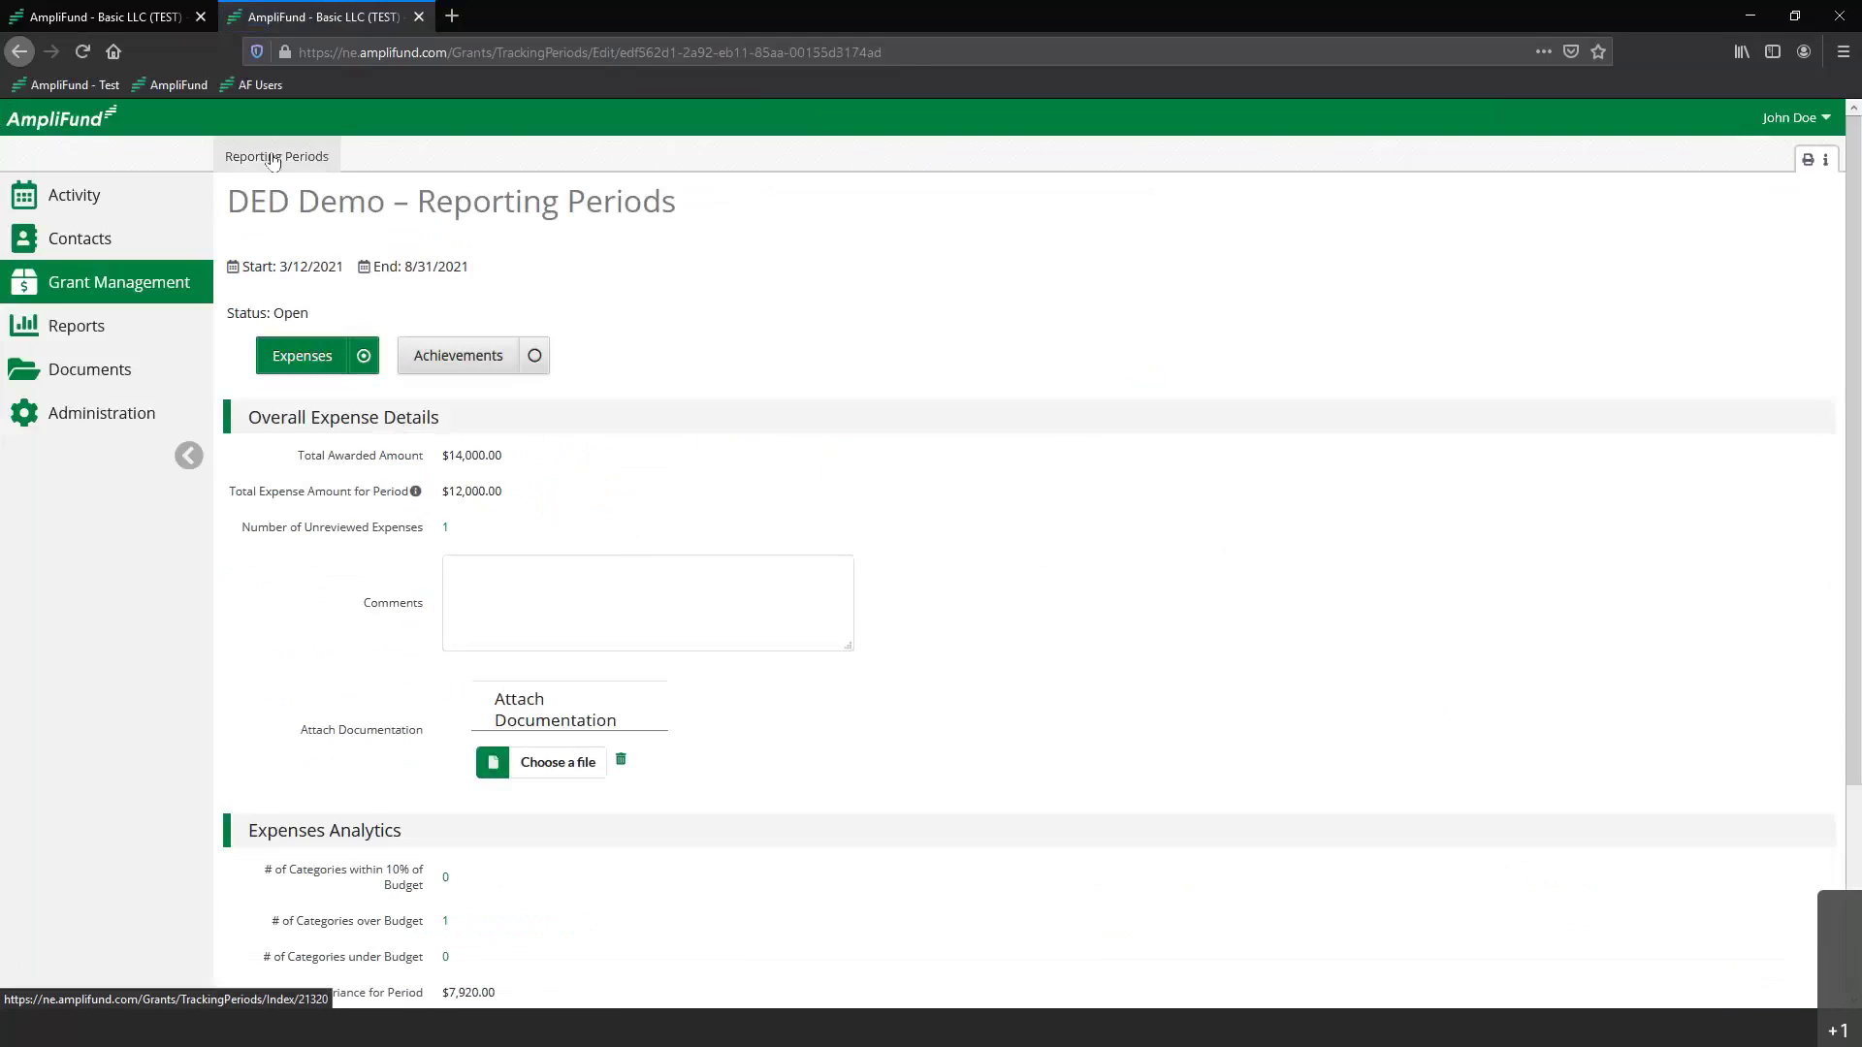
{"action": "left_click", "coordinate": [303, 161]}
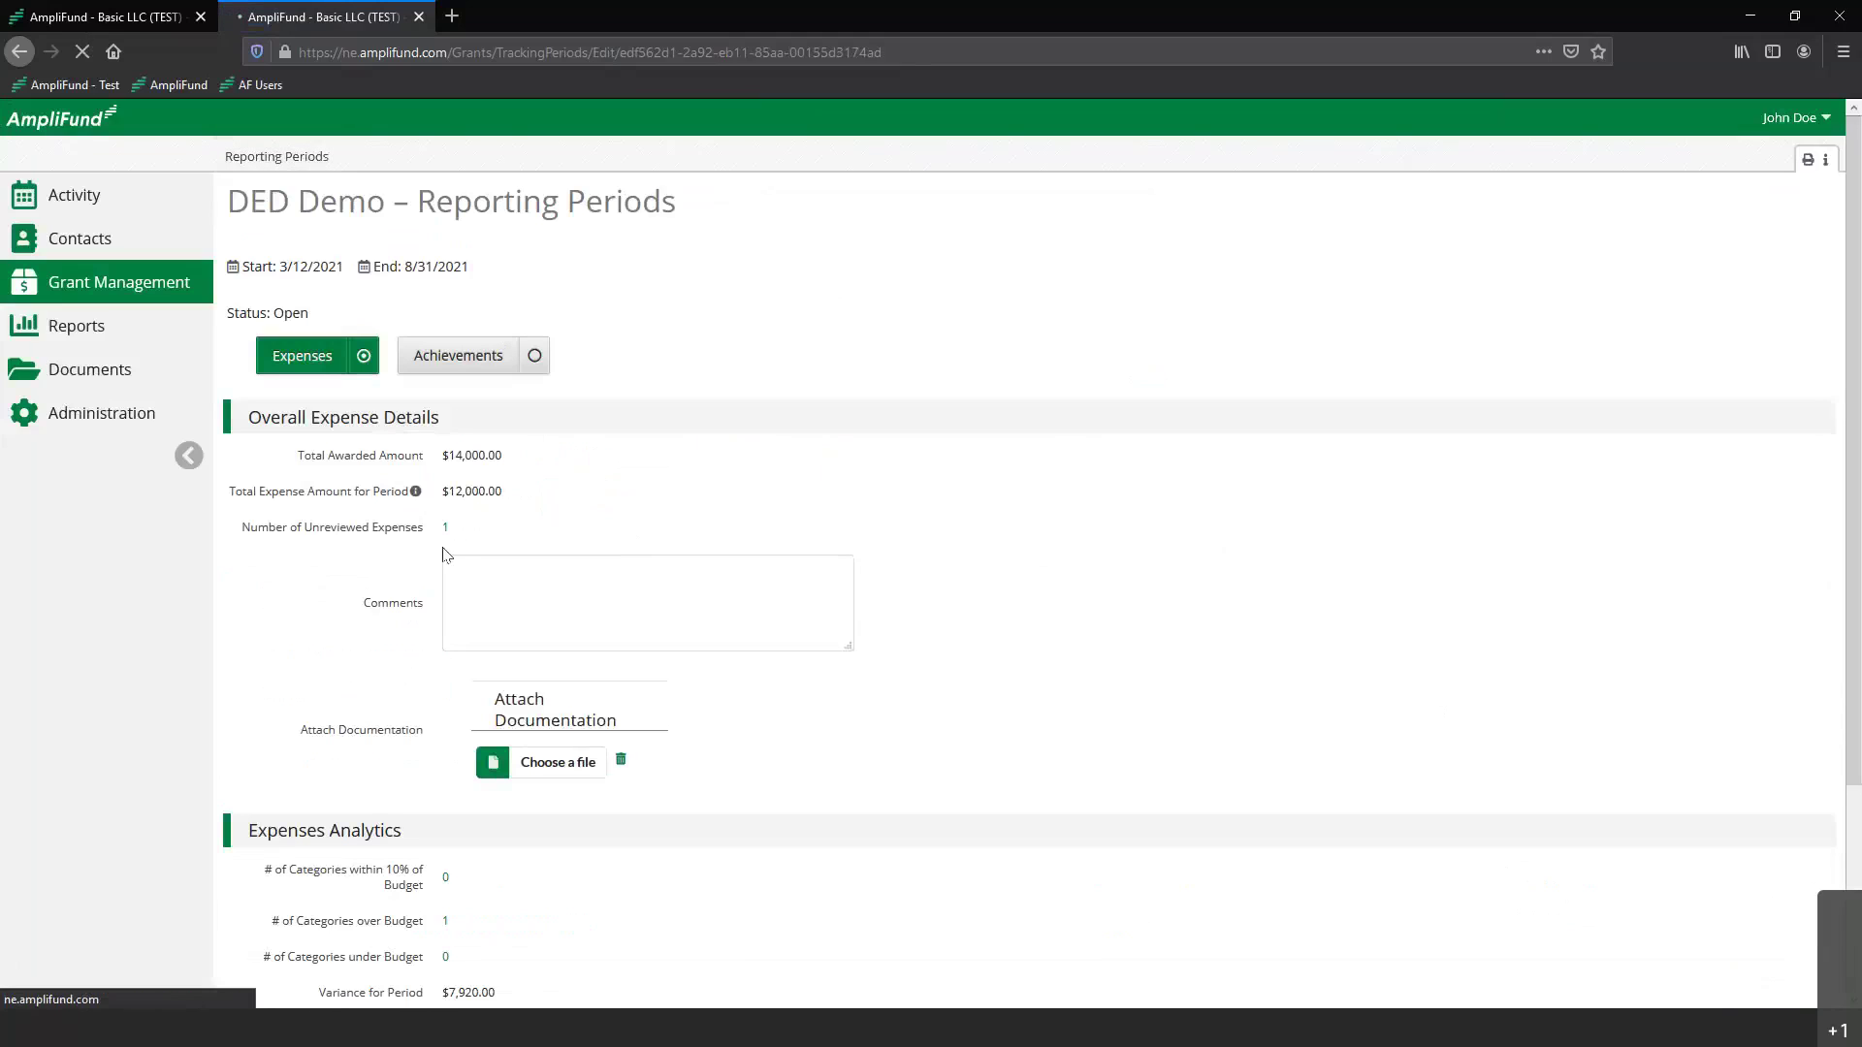
{"action": "left_click", "coordinate": [678, 567]}
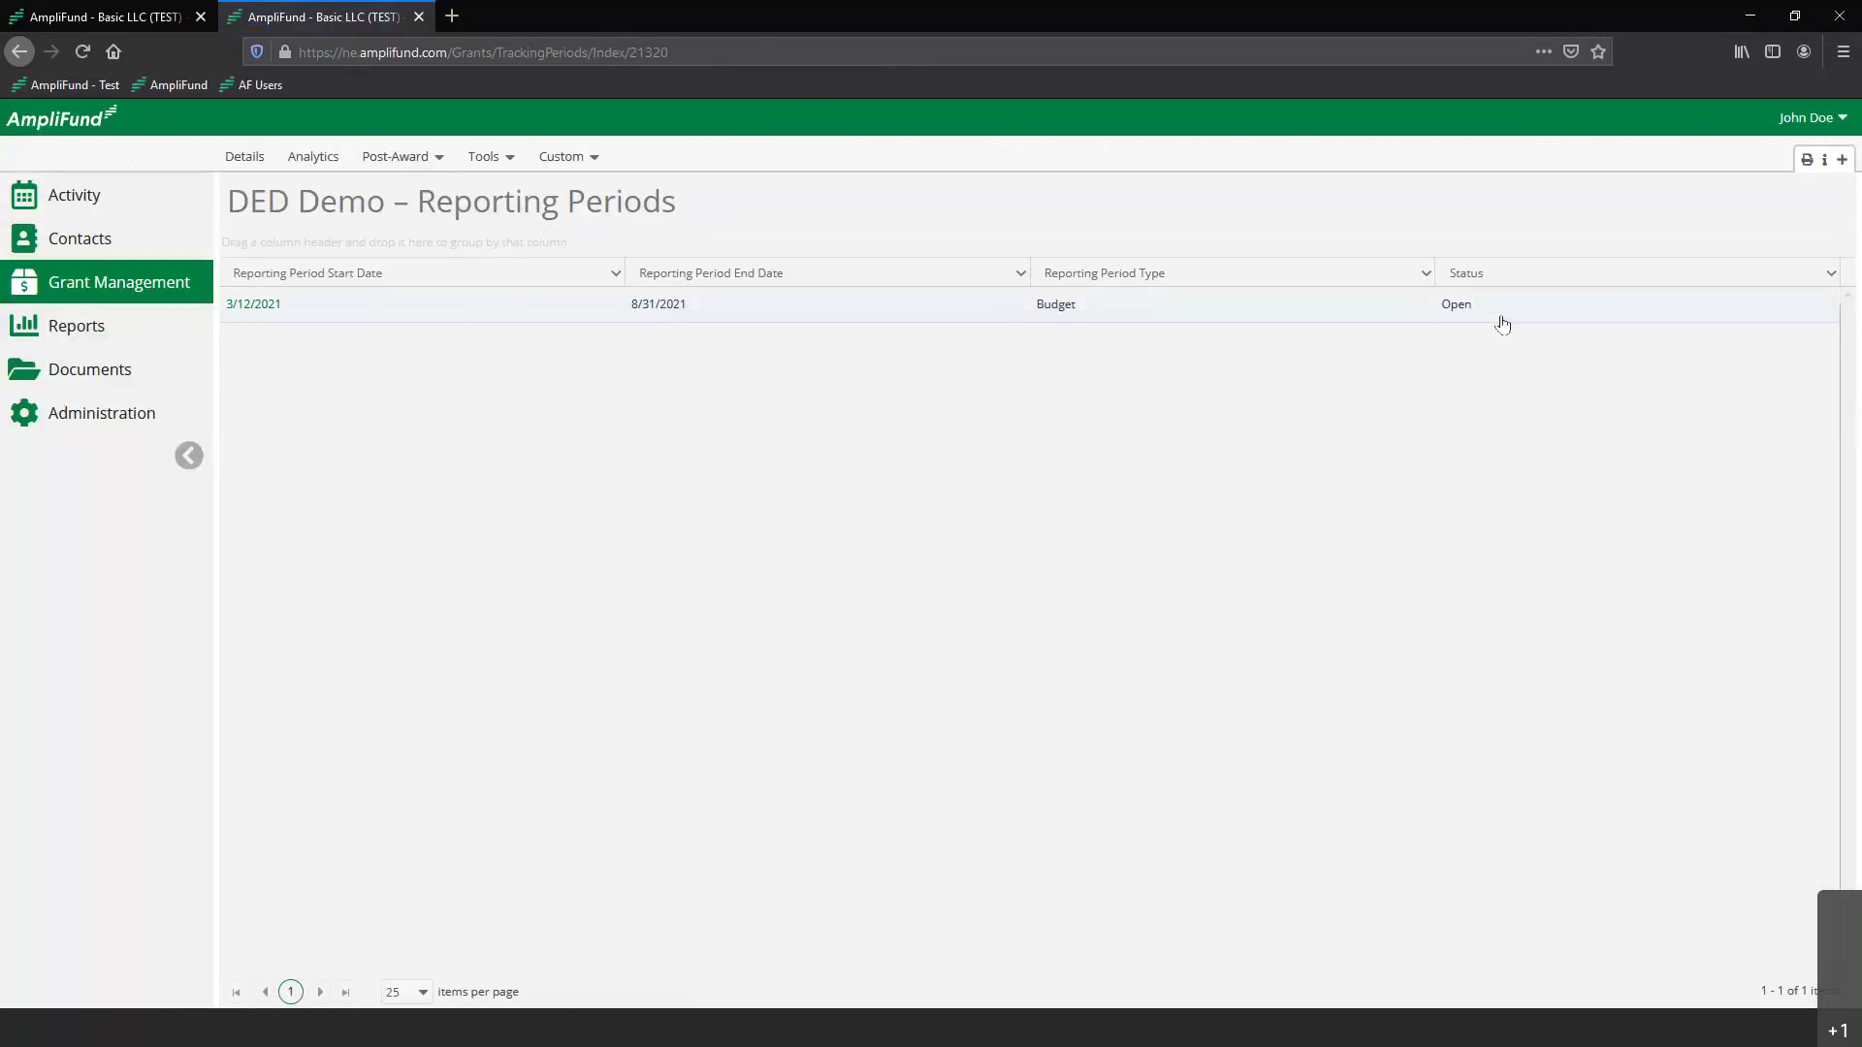
Open the grant's expenses page in a separate browser tab and list the DED Demo expenses for all time frames.
{"action": "left_click", "coordinate": [417, 163]}
{"action": "mouse_move", "coordinate": [397, 205]}
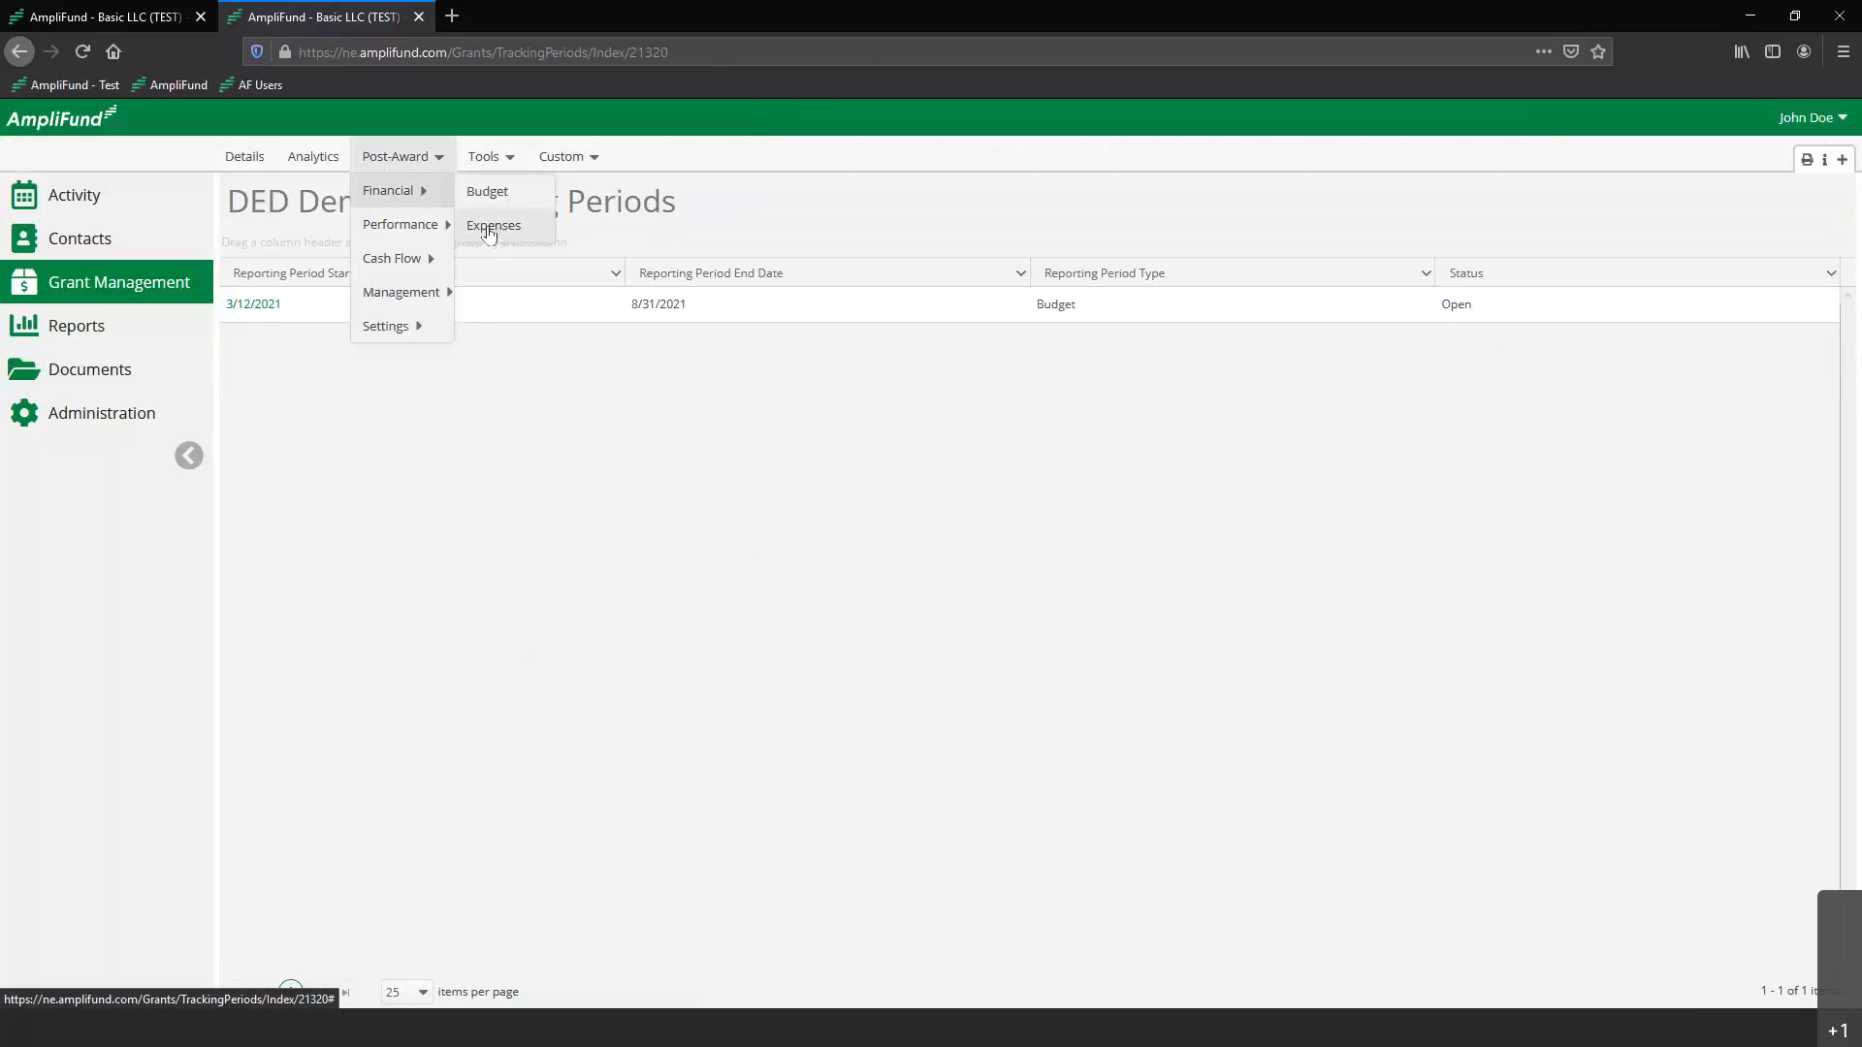
{"action": "right_click", "coordinate": [506, 229]}
{"action": "left_click", "coordinate": [515, 241]}
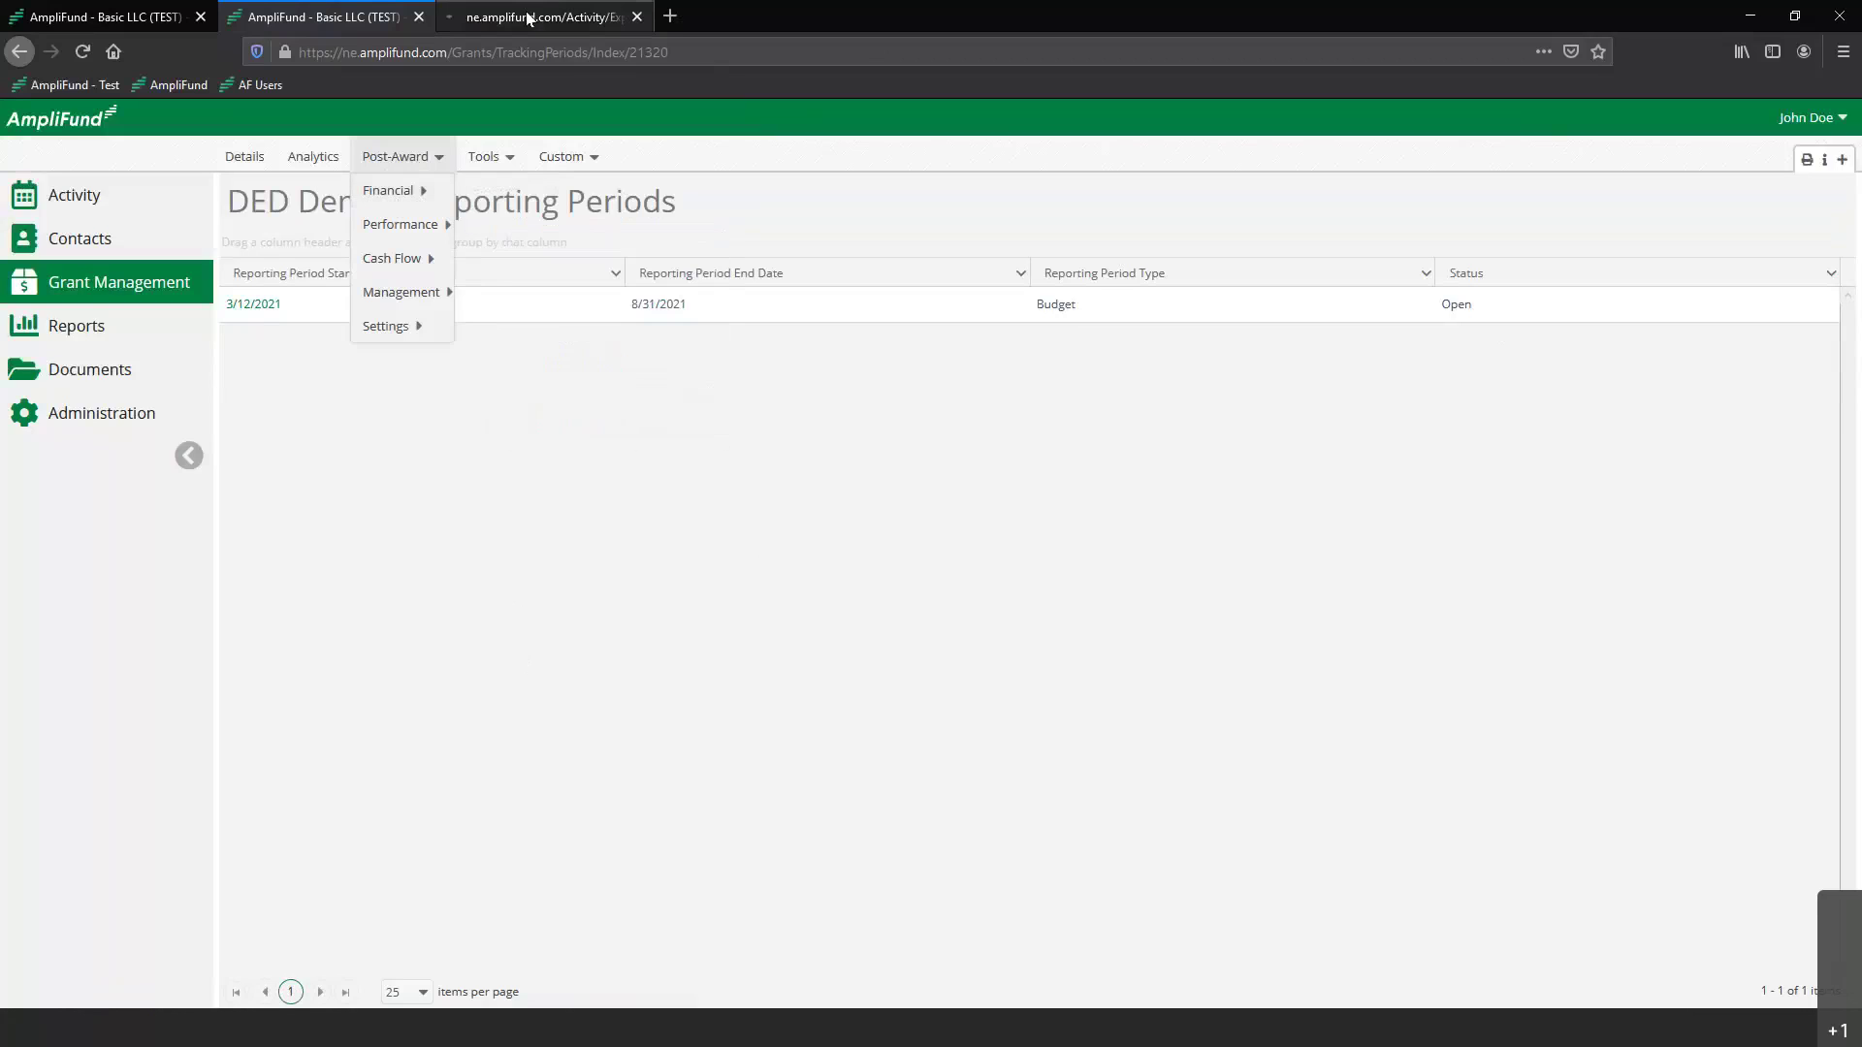
{"action": "left_click", "coordinate": [529, 18]}
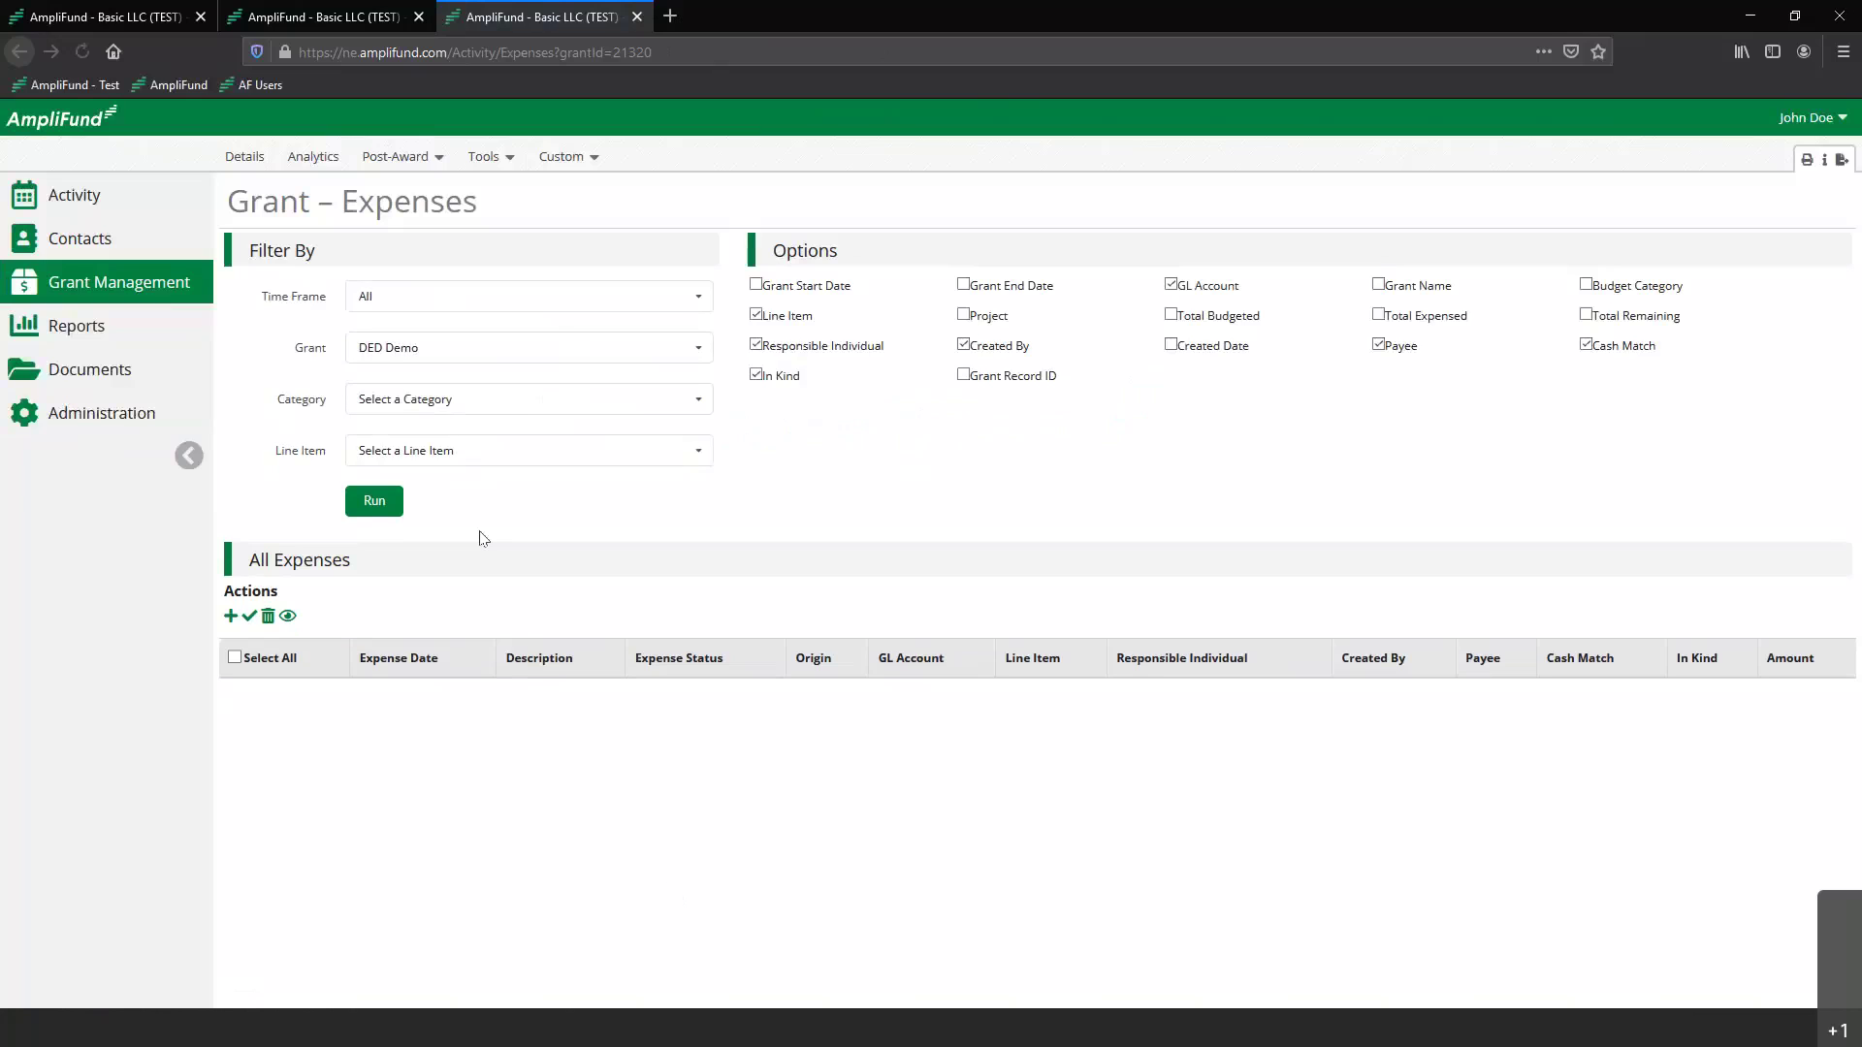
{"action": "left_click", "coordinate": [391, 508]}
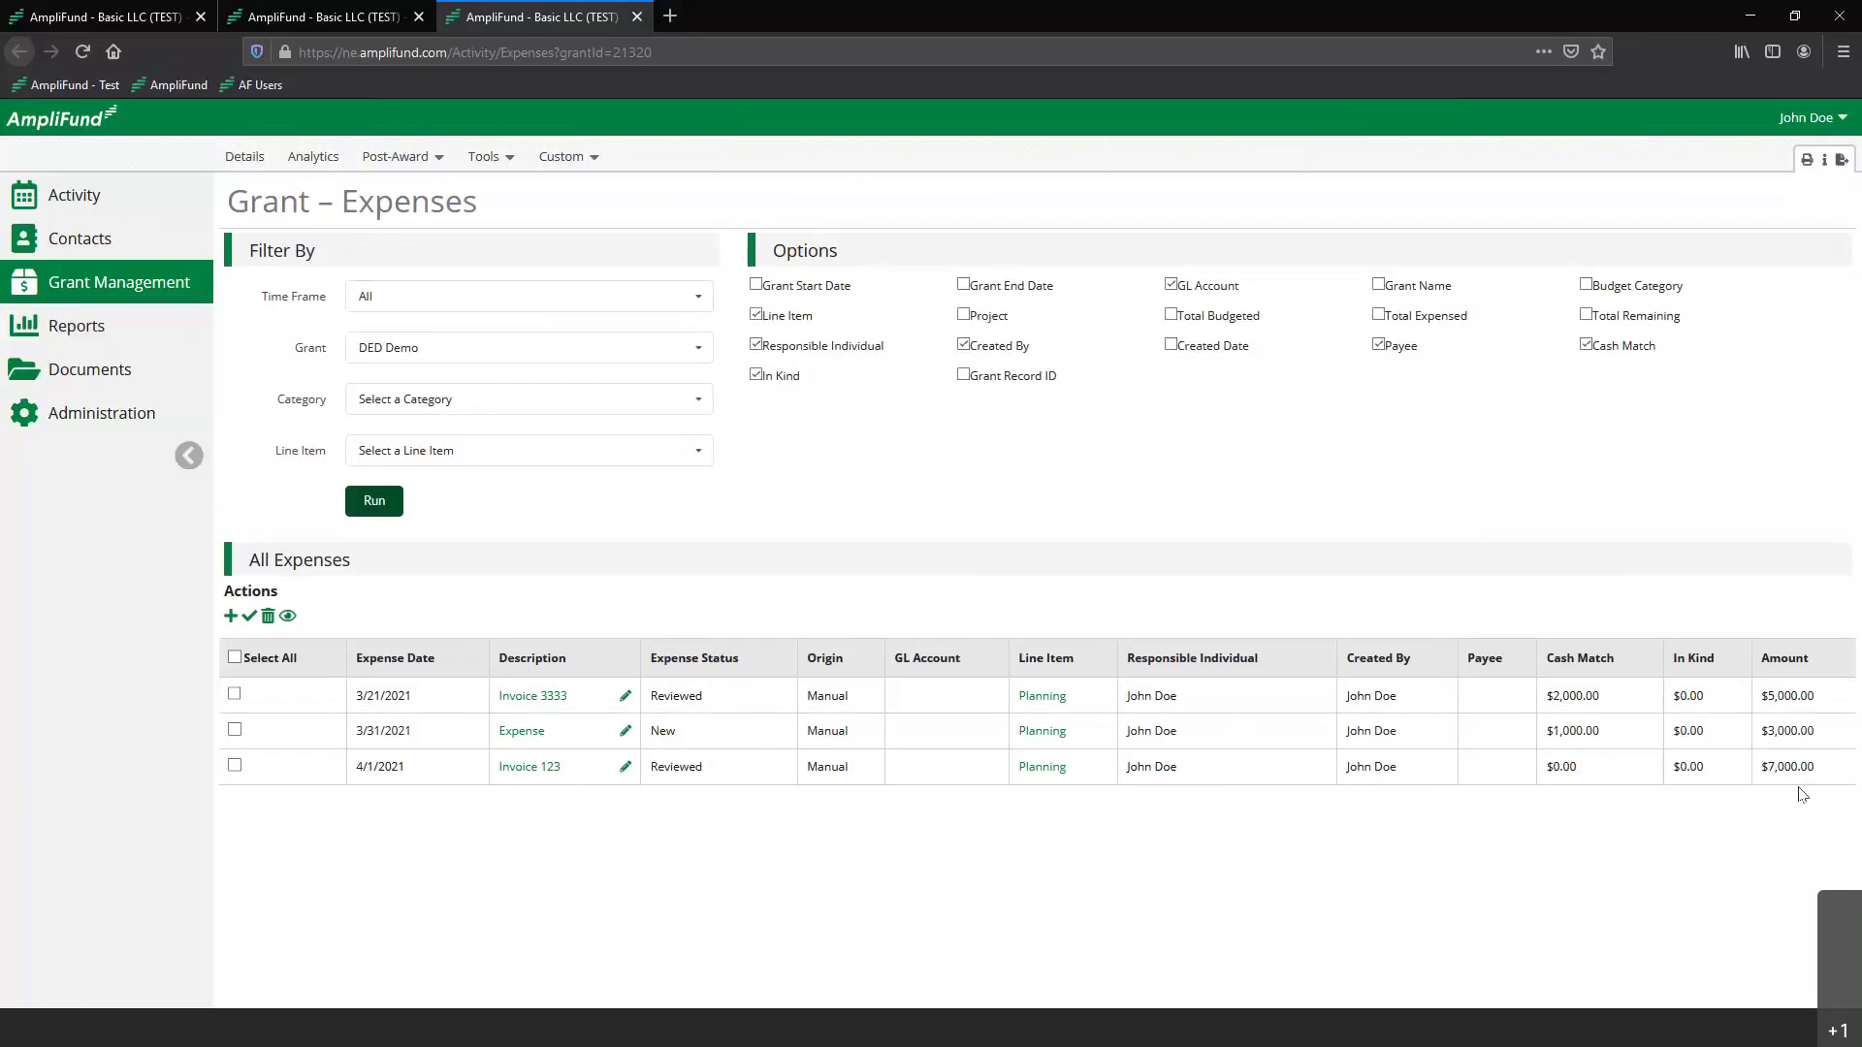
Edit the 3/31/2021 expense and set its status to Reviewed.
{"action": "left_click", "coordinate": [624, 732]}
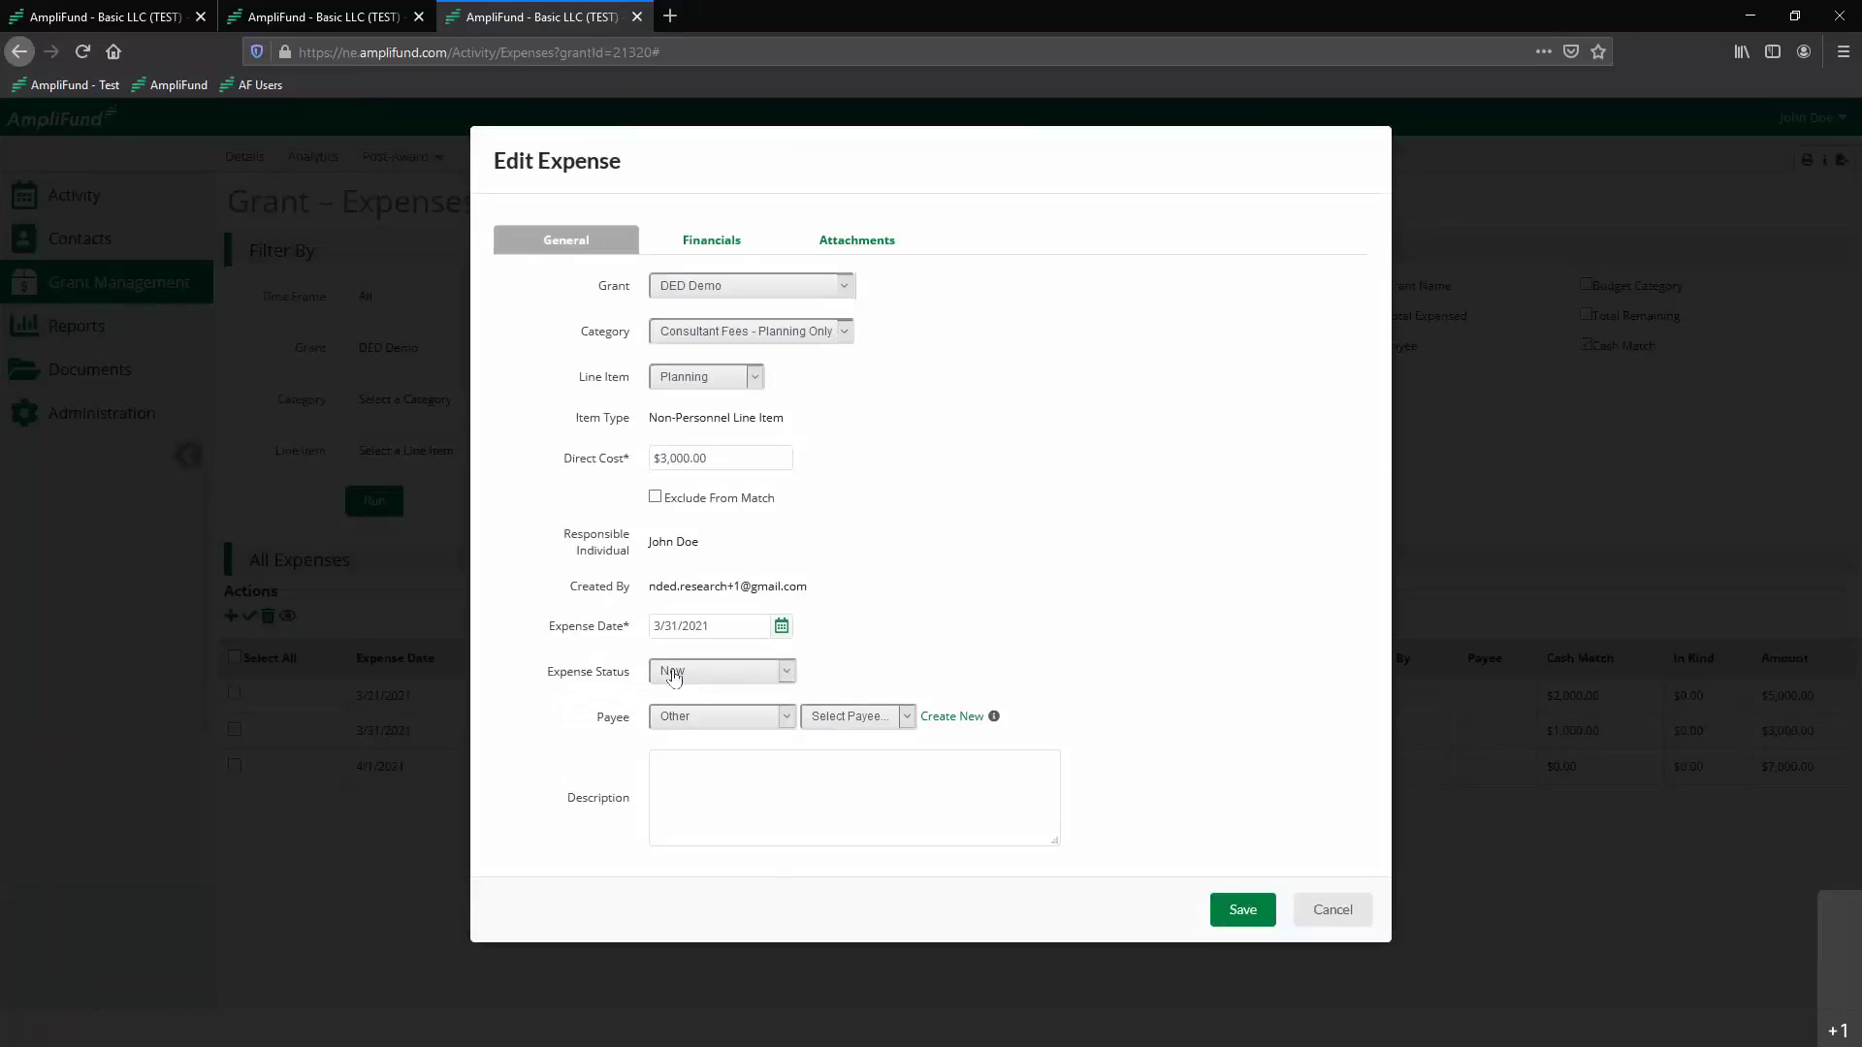
{"action": "left_click", "coordinate": [674, 674]}
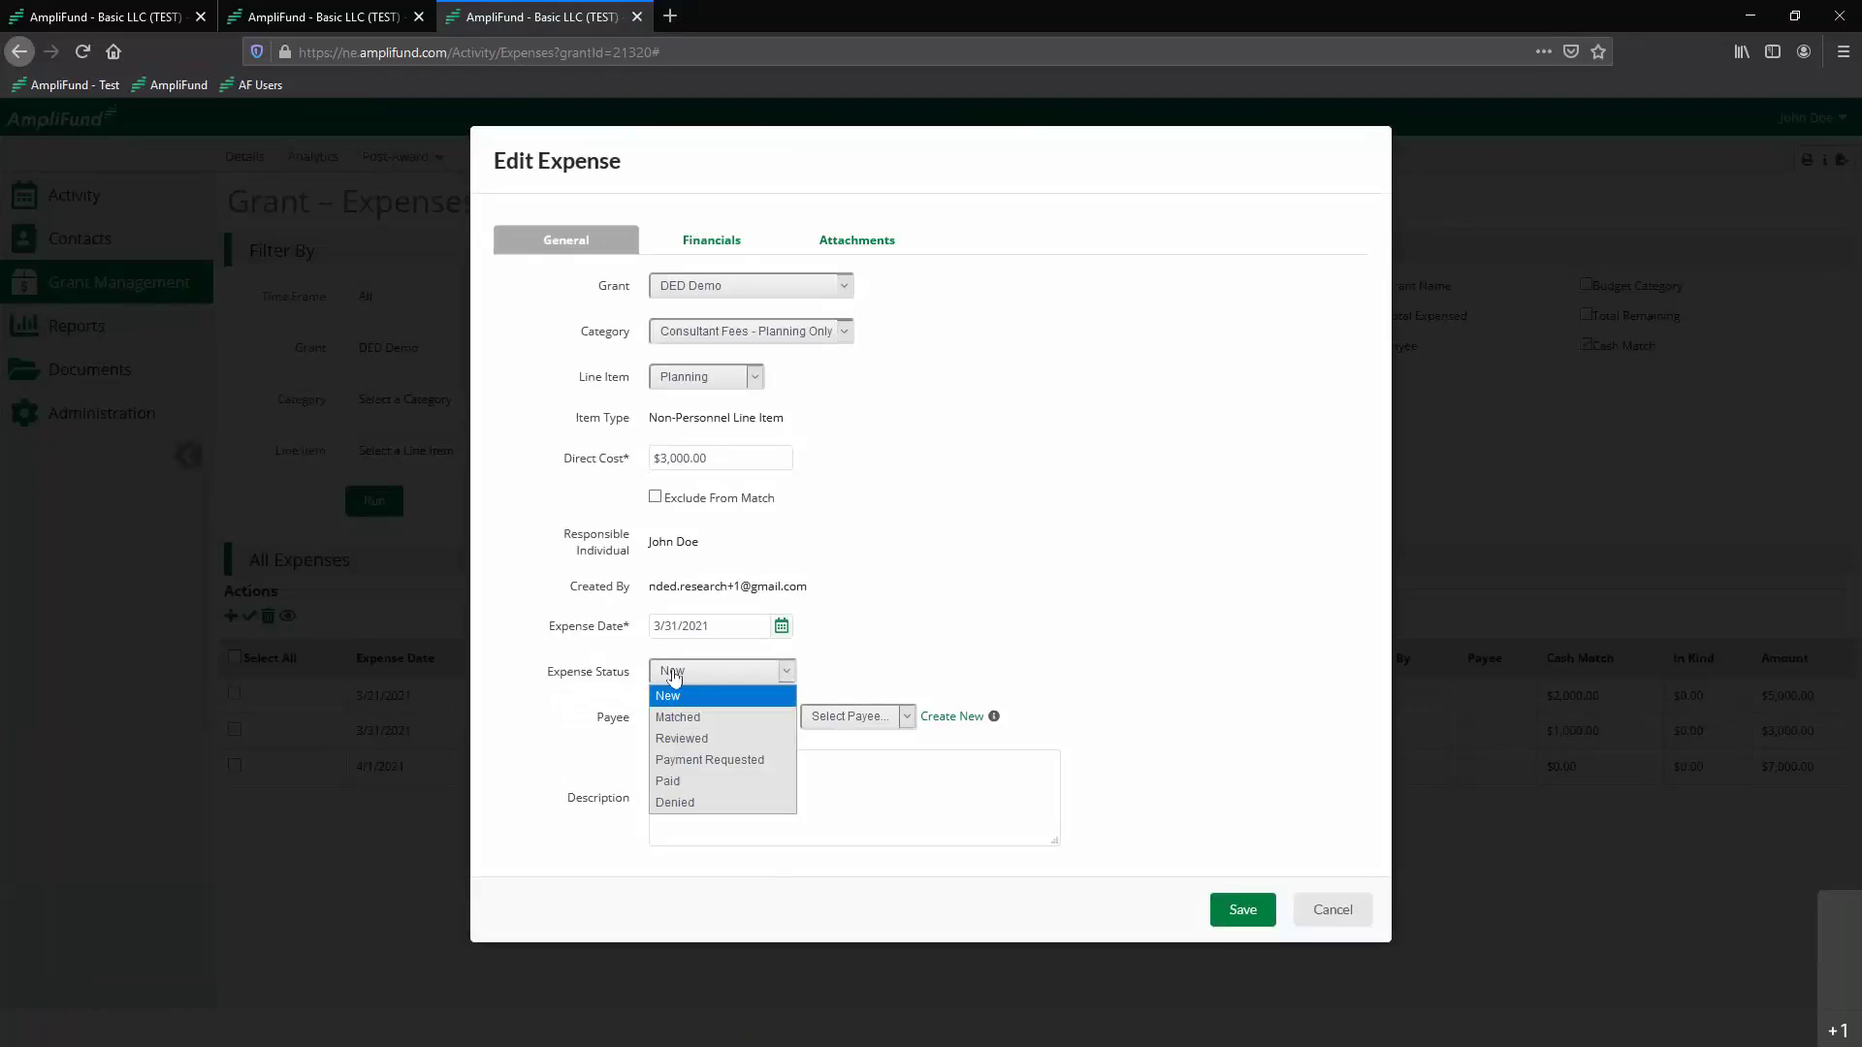
{"action": "left_click", "coordinate": [490, 780]}
{"action": "left_click", "coordinate": [686, 824]}
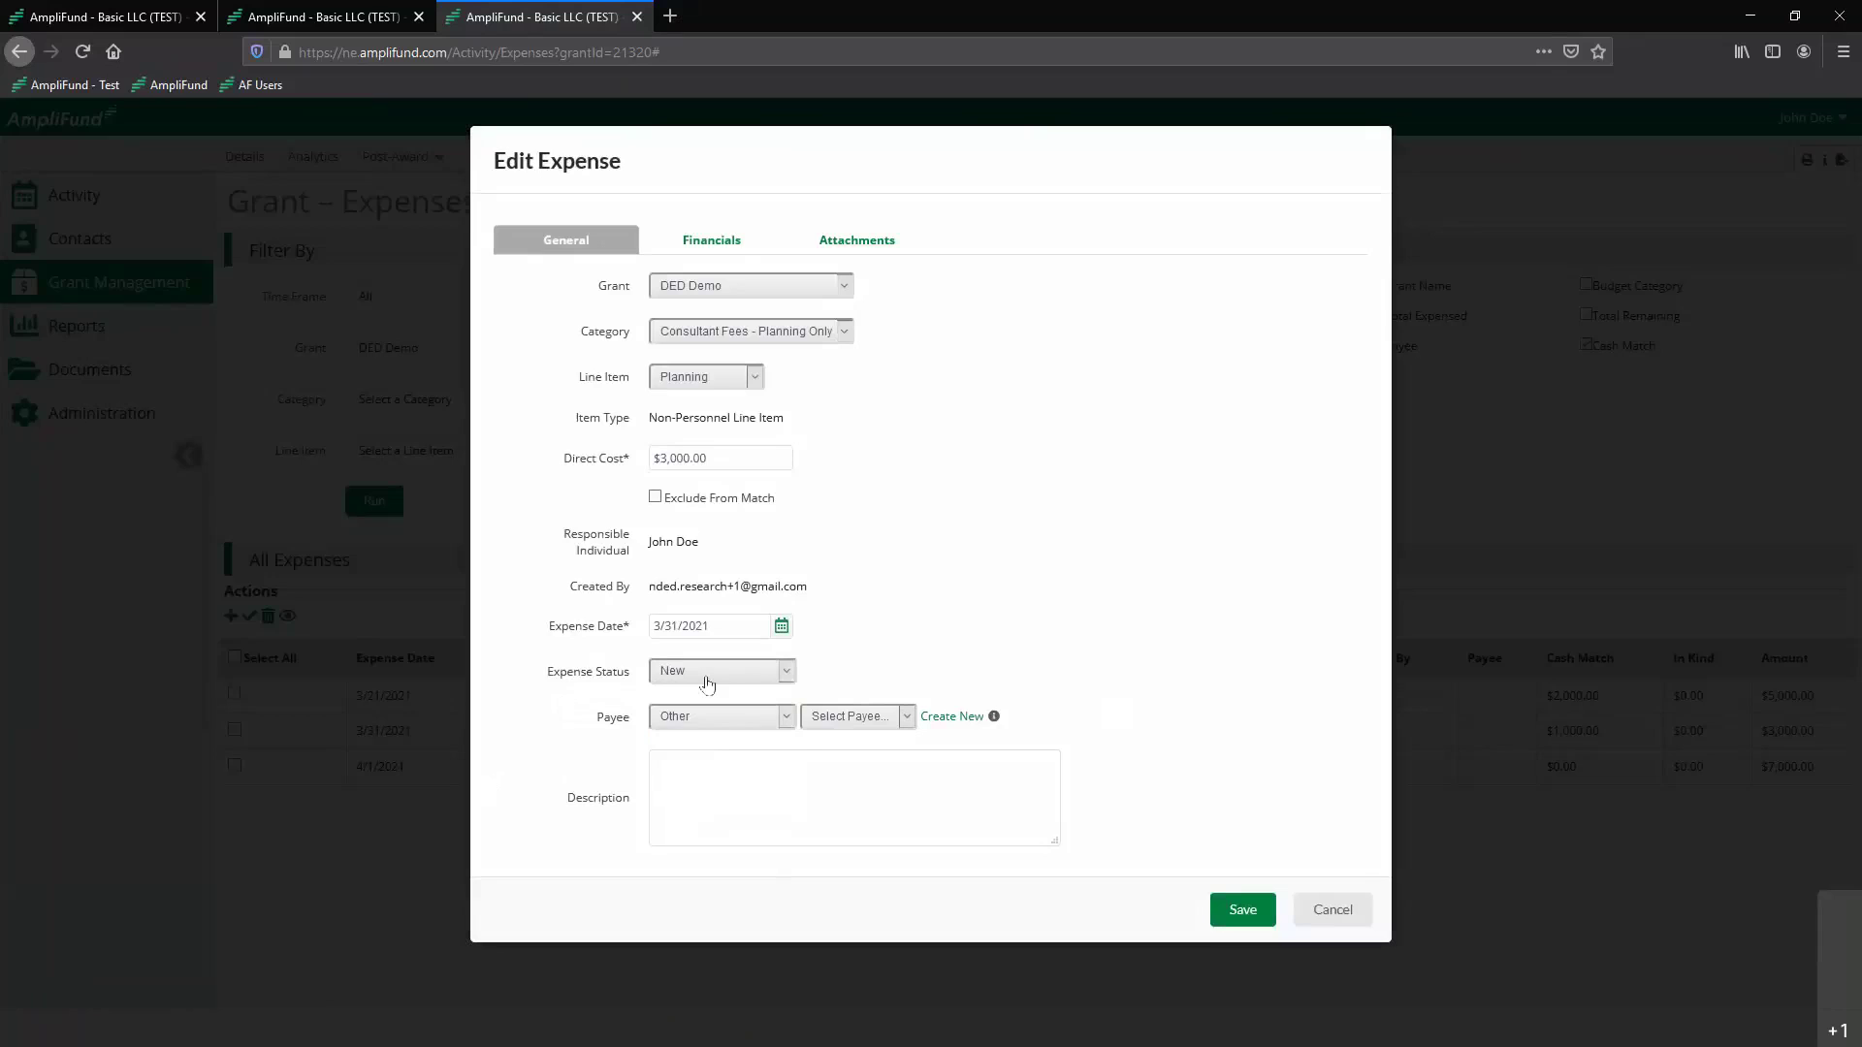
{"action": "left_click", "coordinate": [707, 685]}
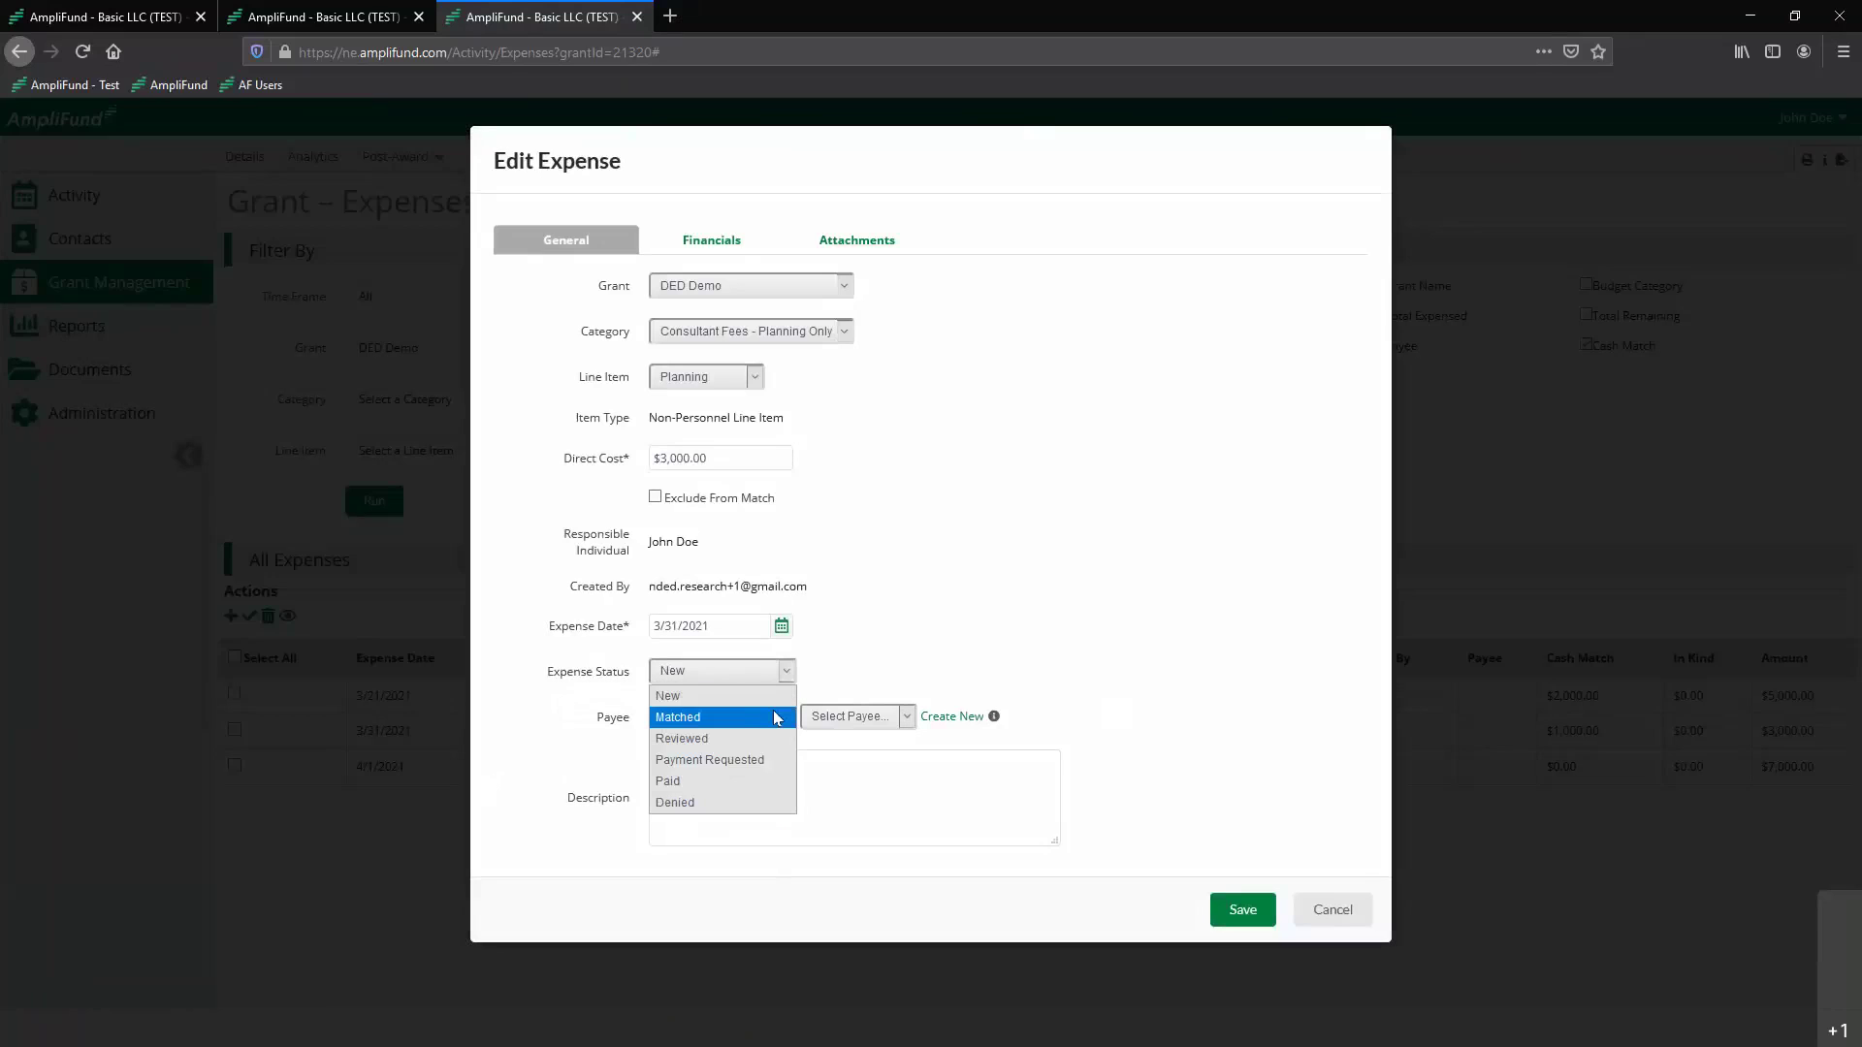
{"action": "left_click", "coordinate": [682, 741]}
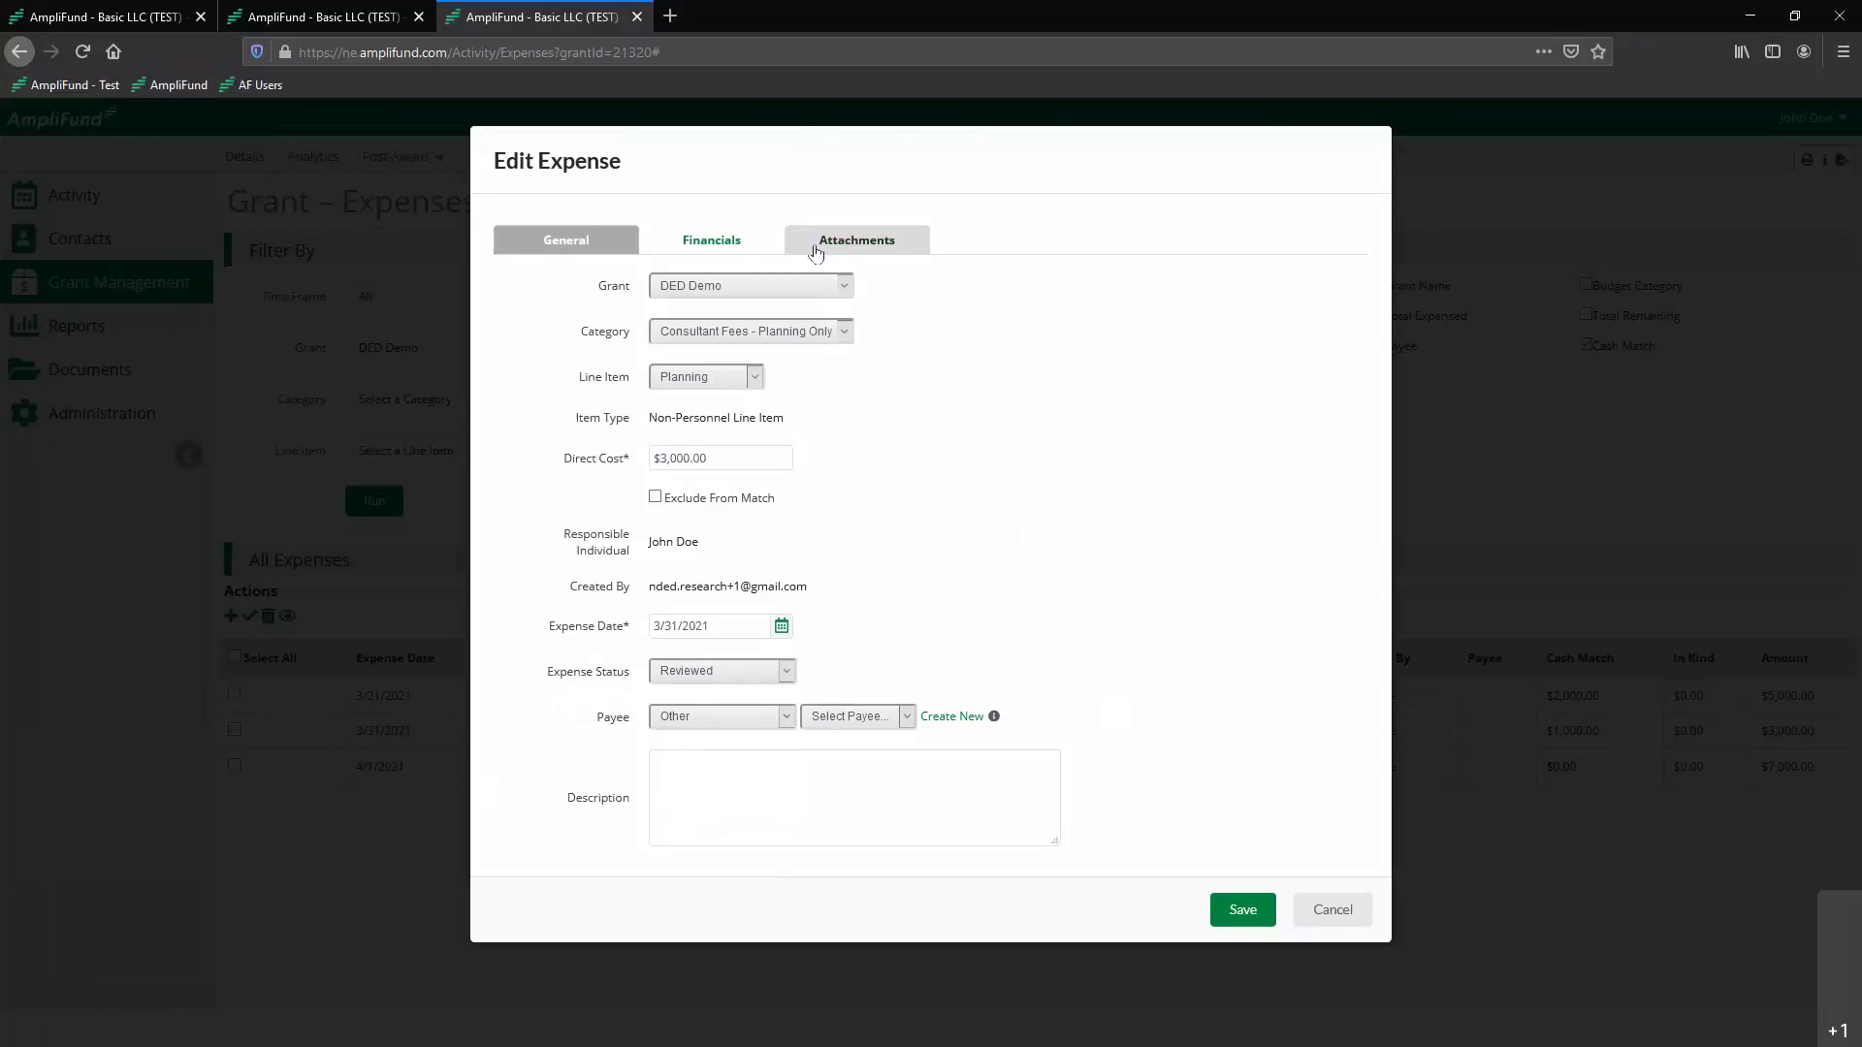
Check the expense's financials and attach the file "invoice 4512" to it.
{"action": "left_click", "coordinate": [710, 241]}
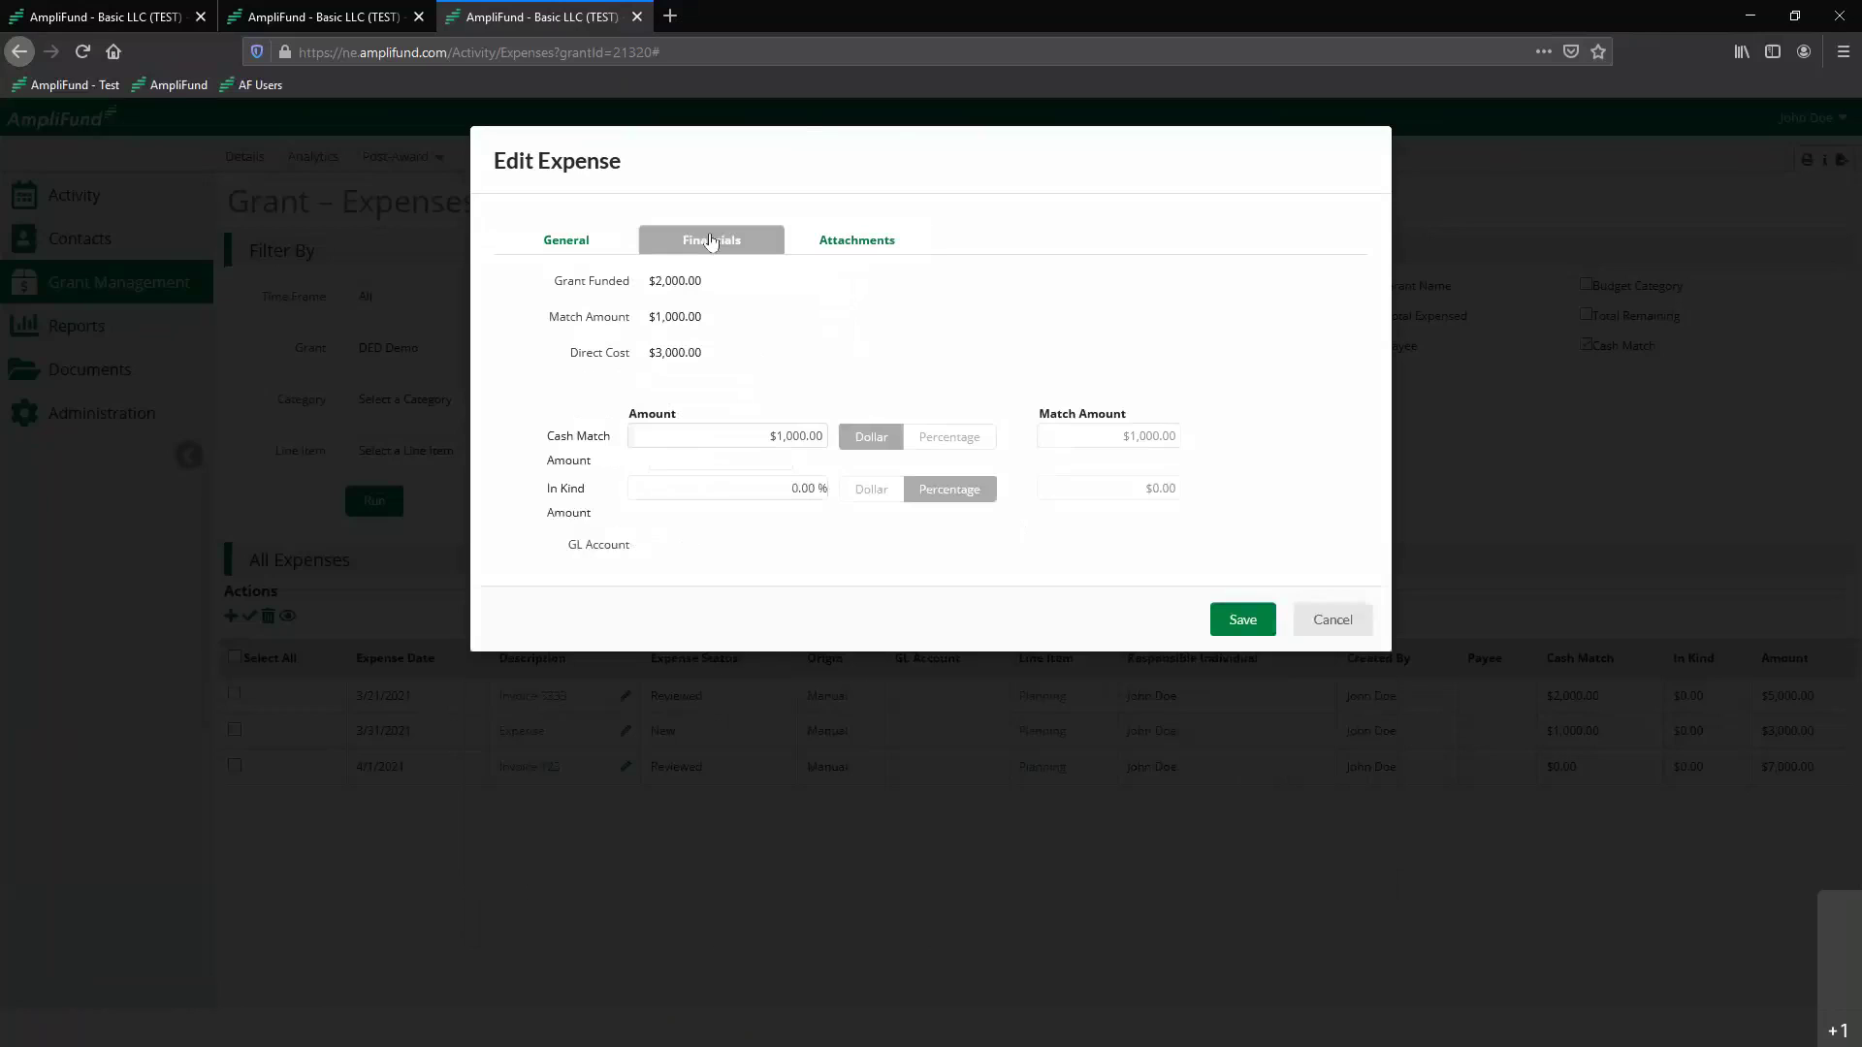
{"action": "left_click", "coordinate": [846, 245]}
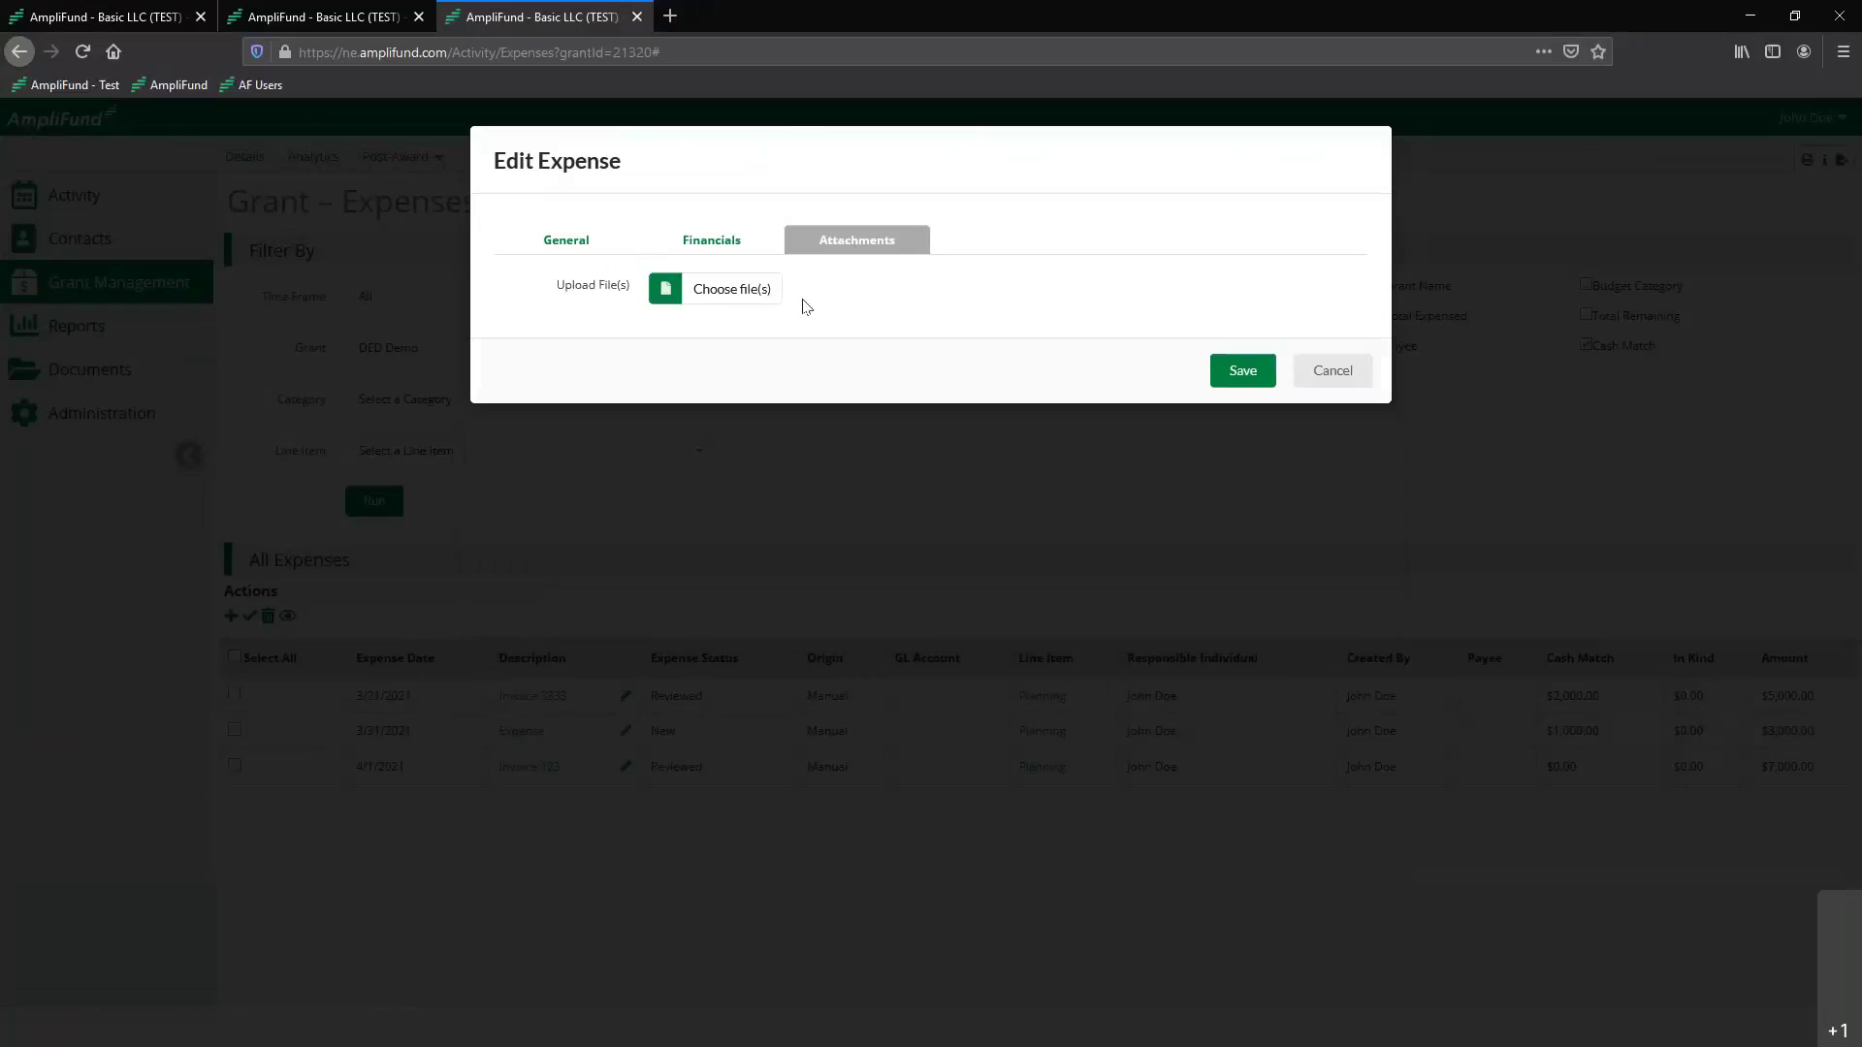
{"action": "left_click", "coordinate": [734, 290]}
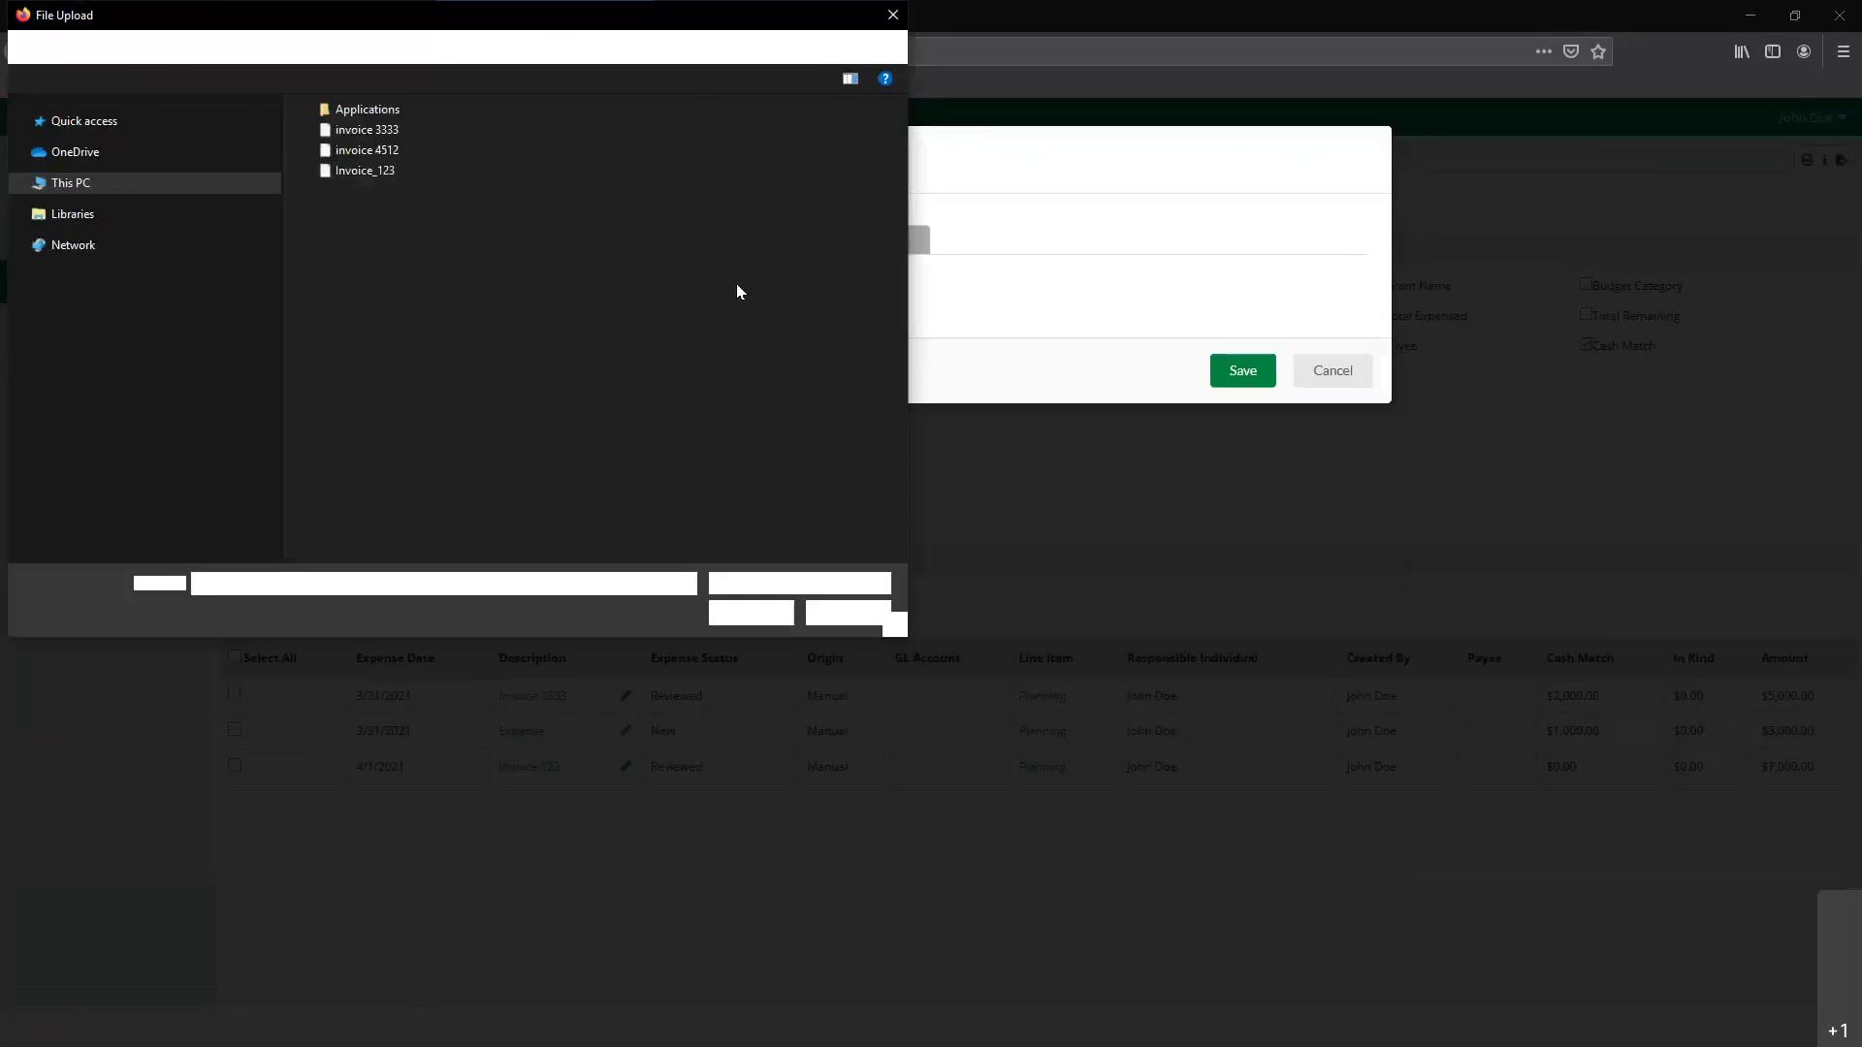
{"action": "double_click", "coordinate": [367, 151]}
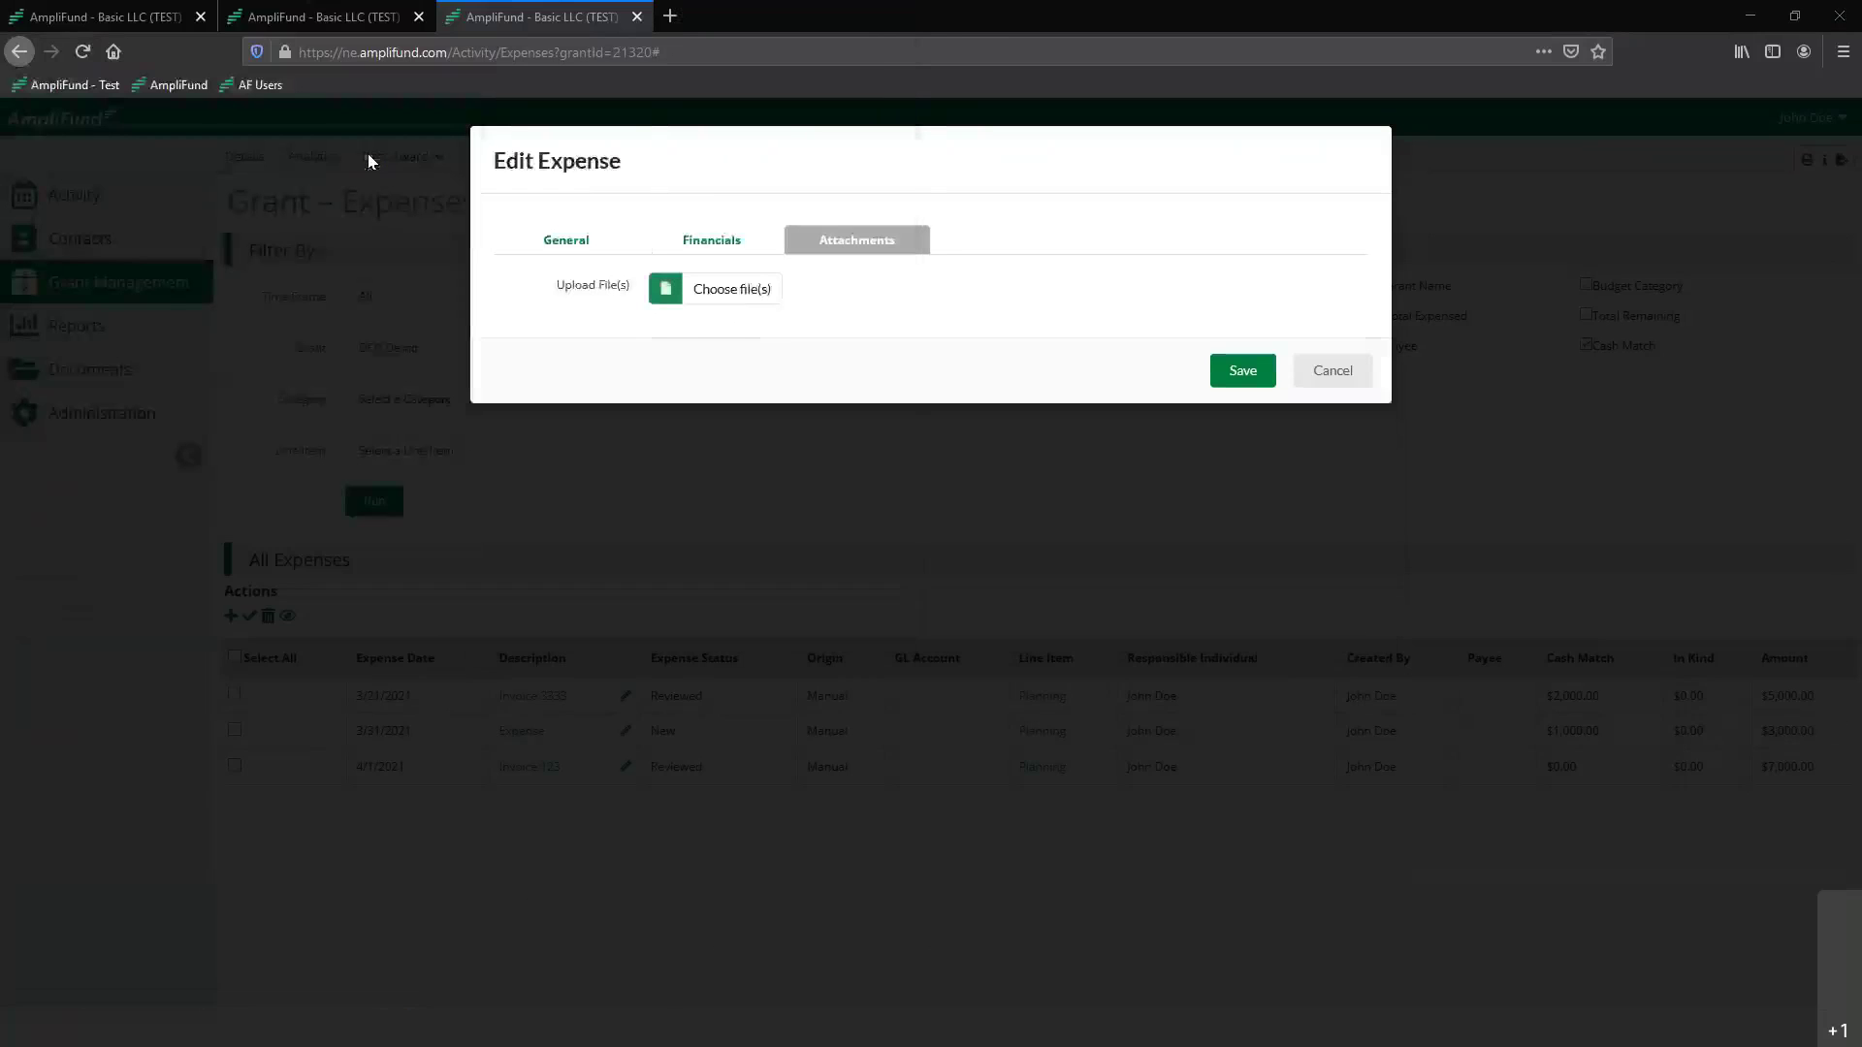
Enter "Invoice 4512" as the expense's description and save the expense.
{"action": "left_click", "coordinate": [585, 246]}
{"action": "left_click", "coordinate": [731, 805]}
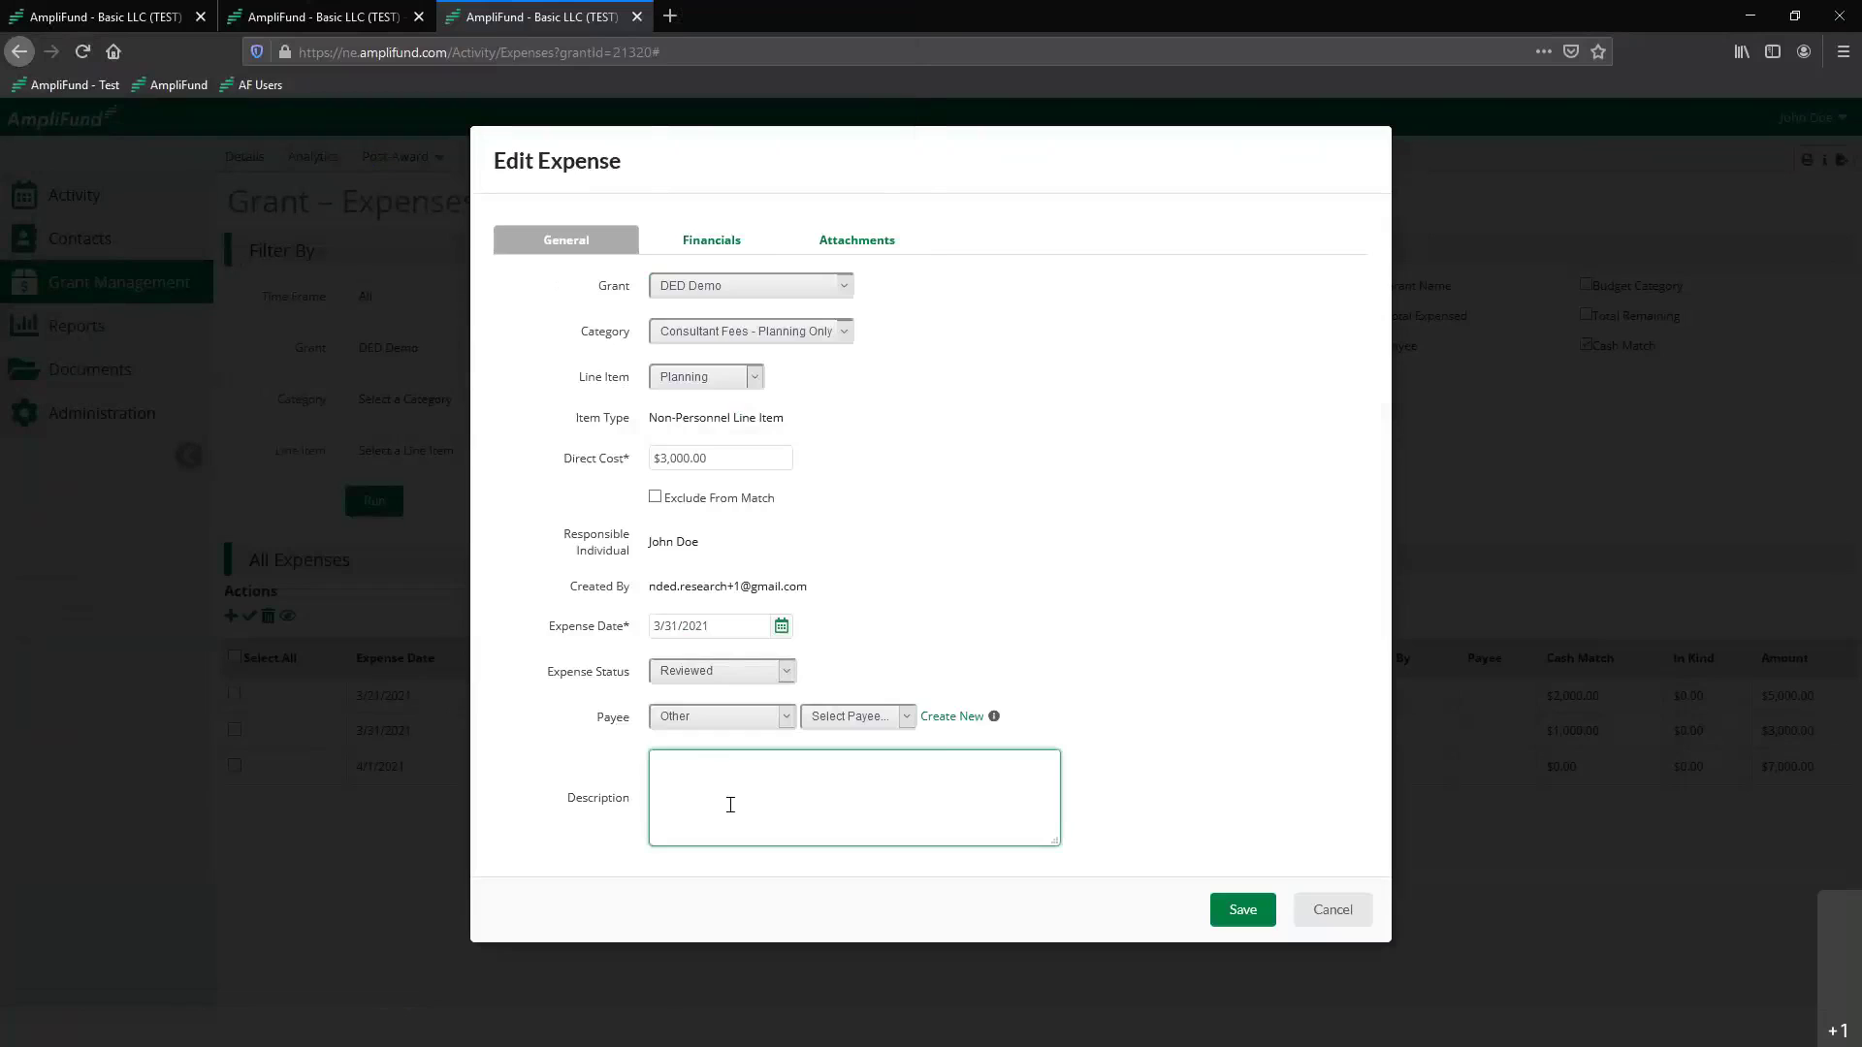
{"action": "type", "text": "Invoice 4512"}
{"action": "left_click", "coordinate": [1234, 922]}
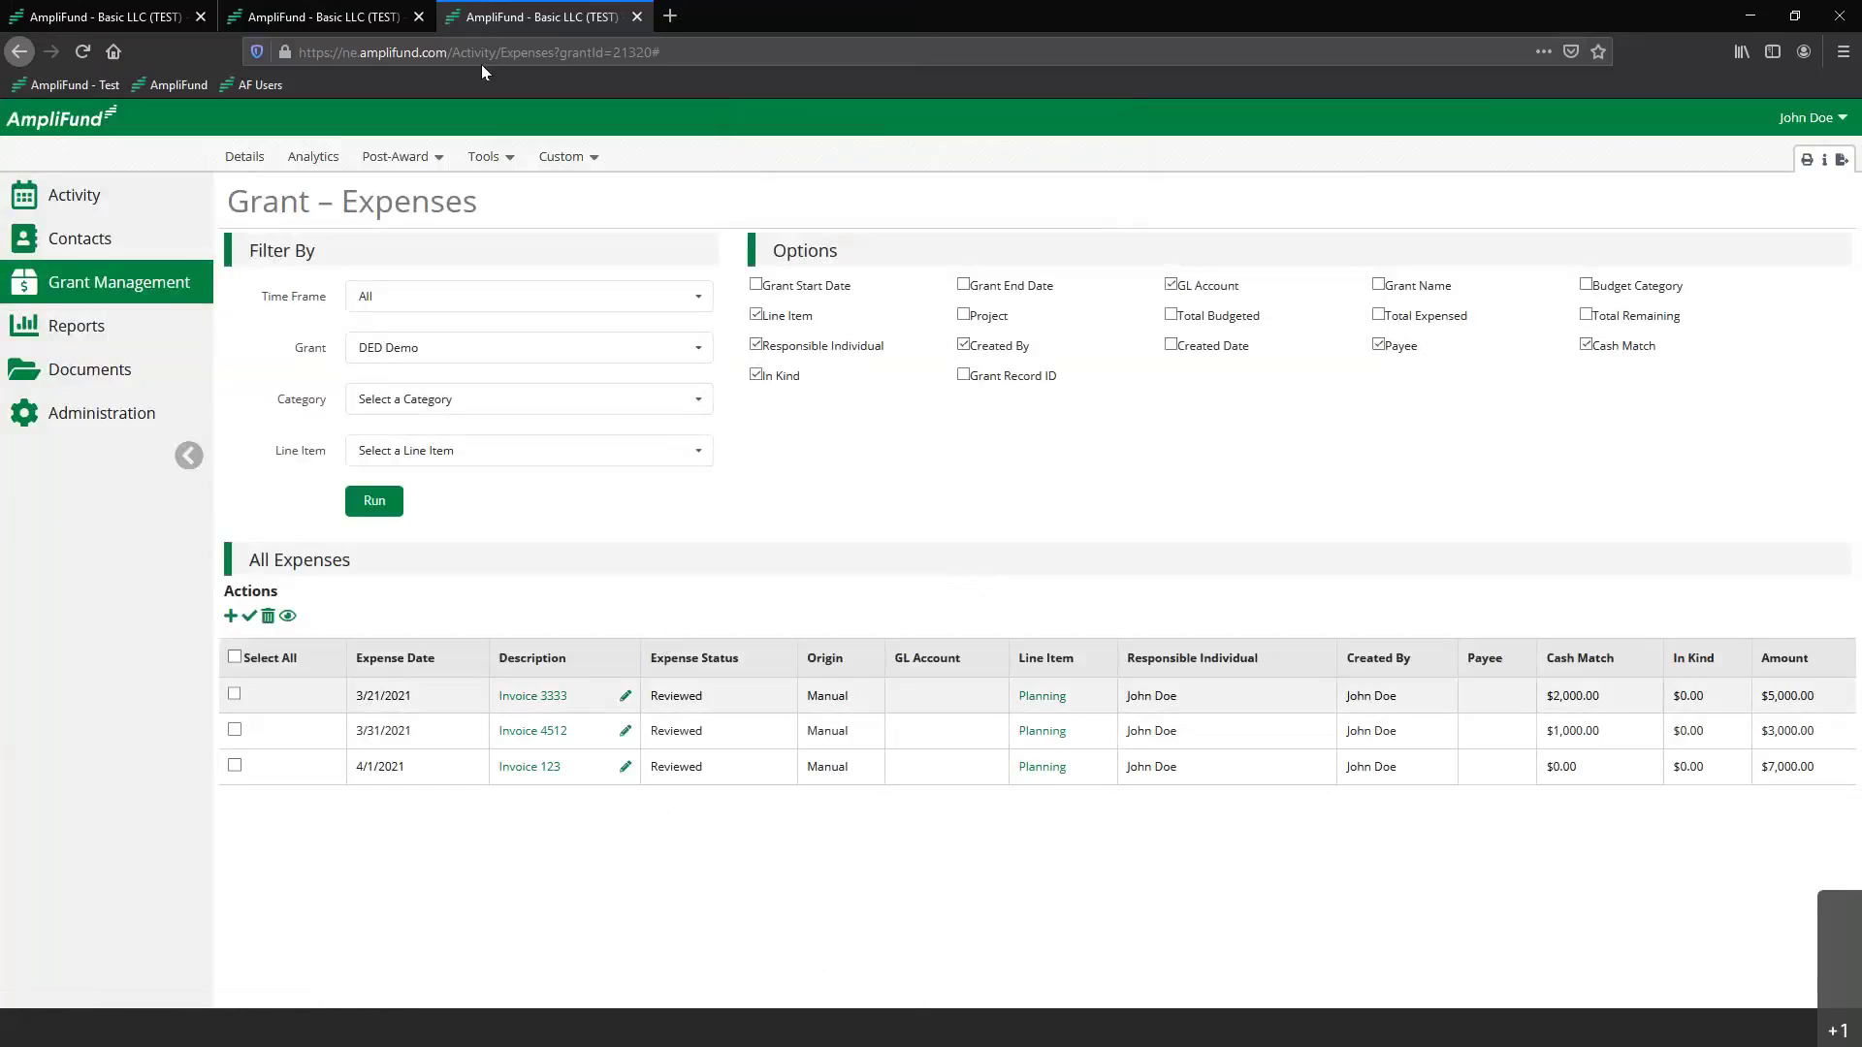
Go back to the DED Demo reporting periods and open the period starting 3/12/2021.
{"action": "left_click", "coordinate": [388, 16]}
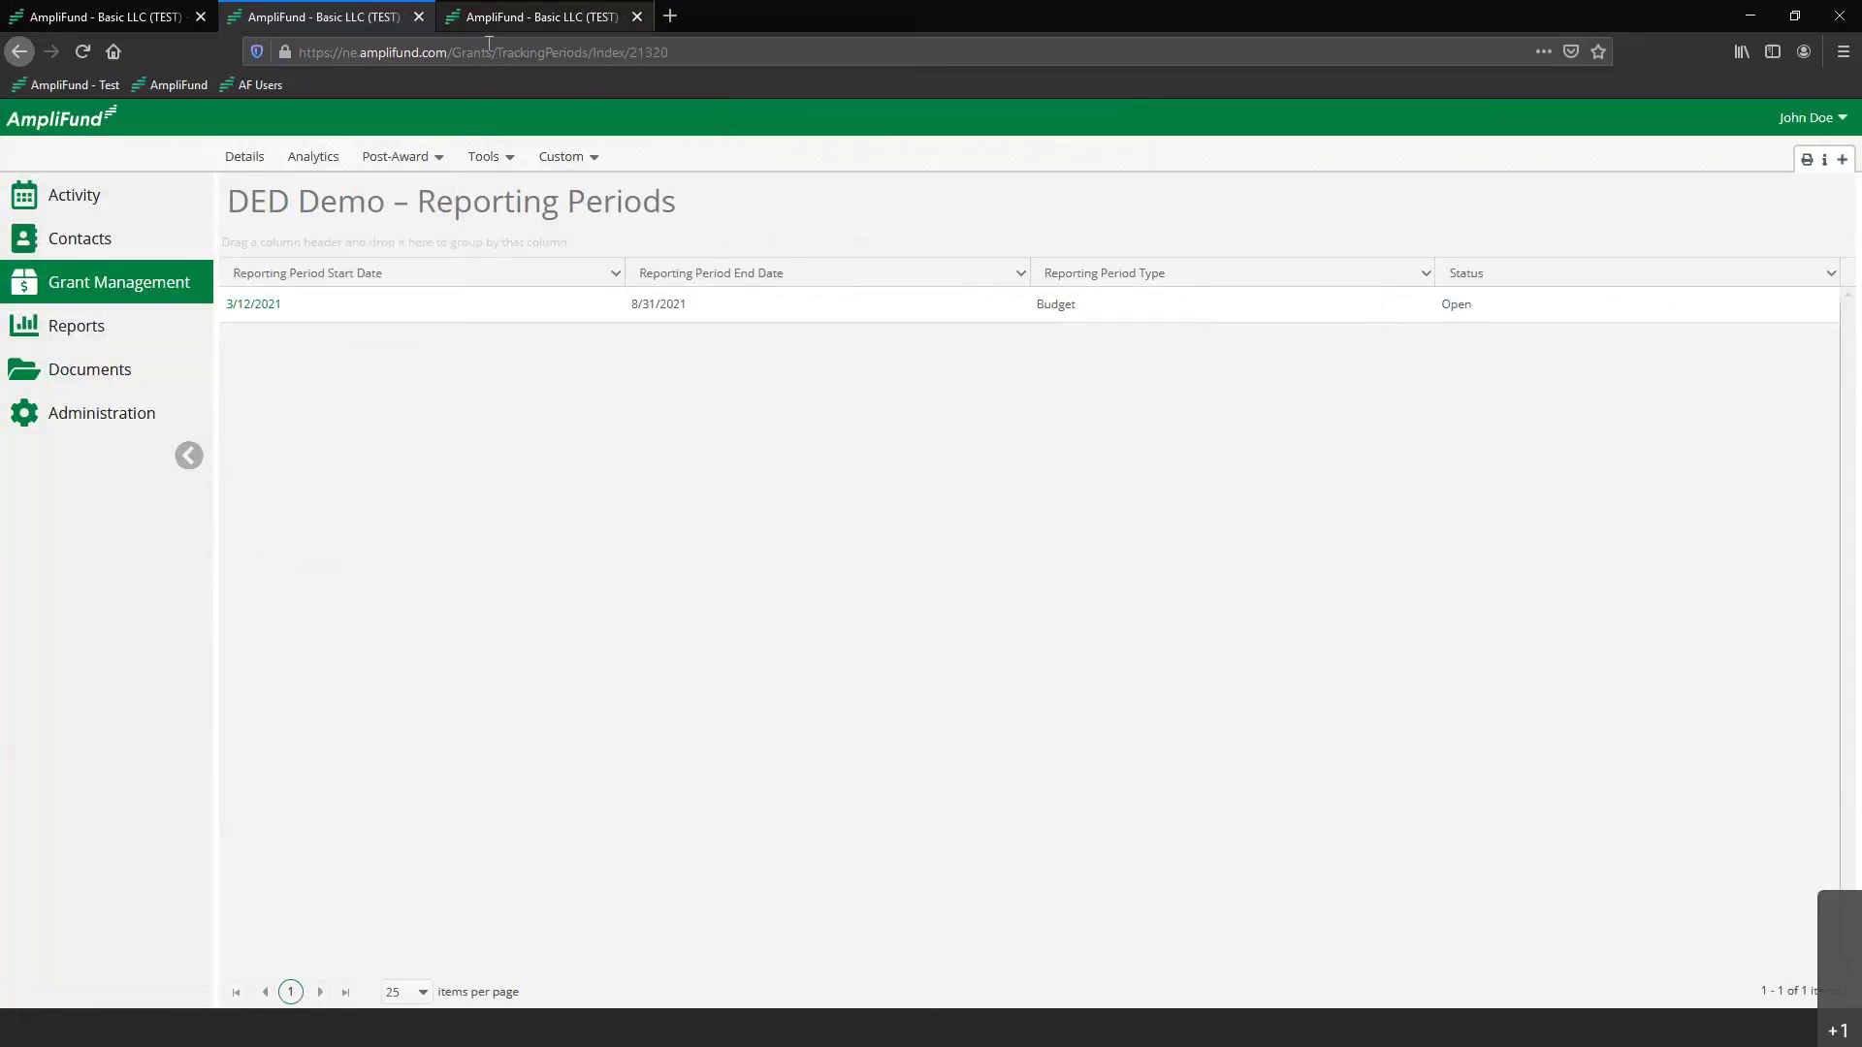
{"action": "mouse_move", "coordinate": [406, 159]}
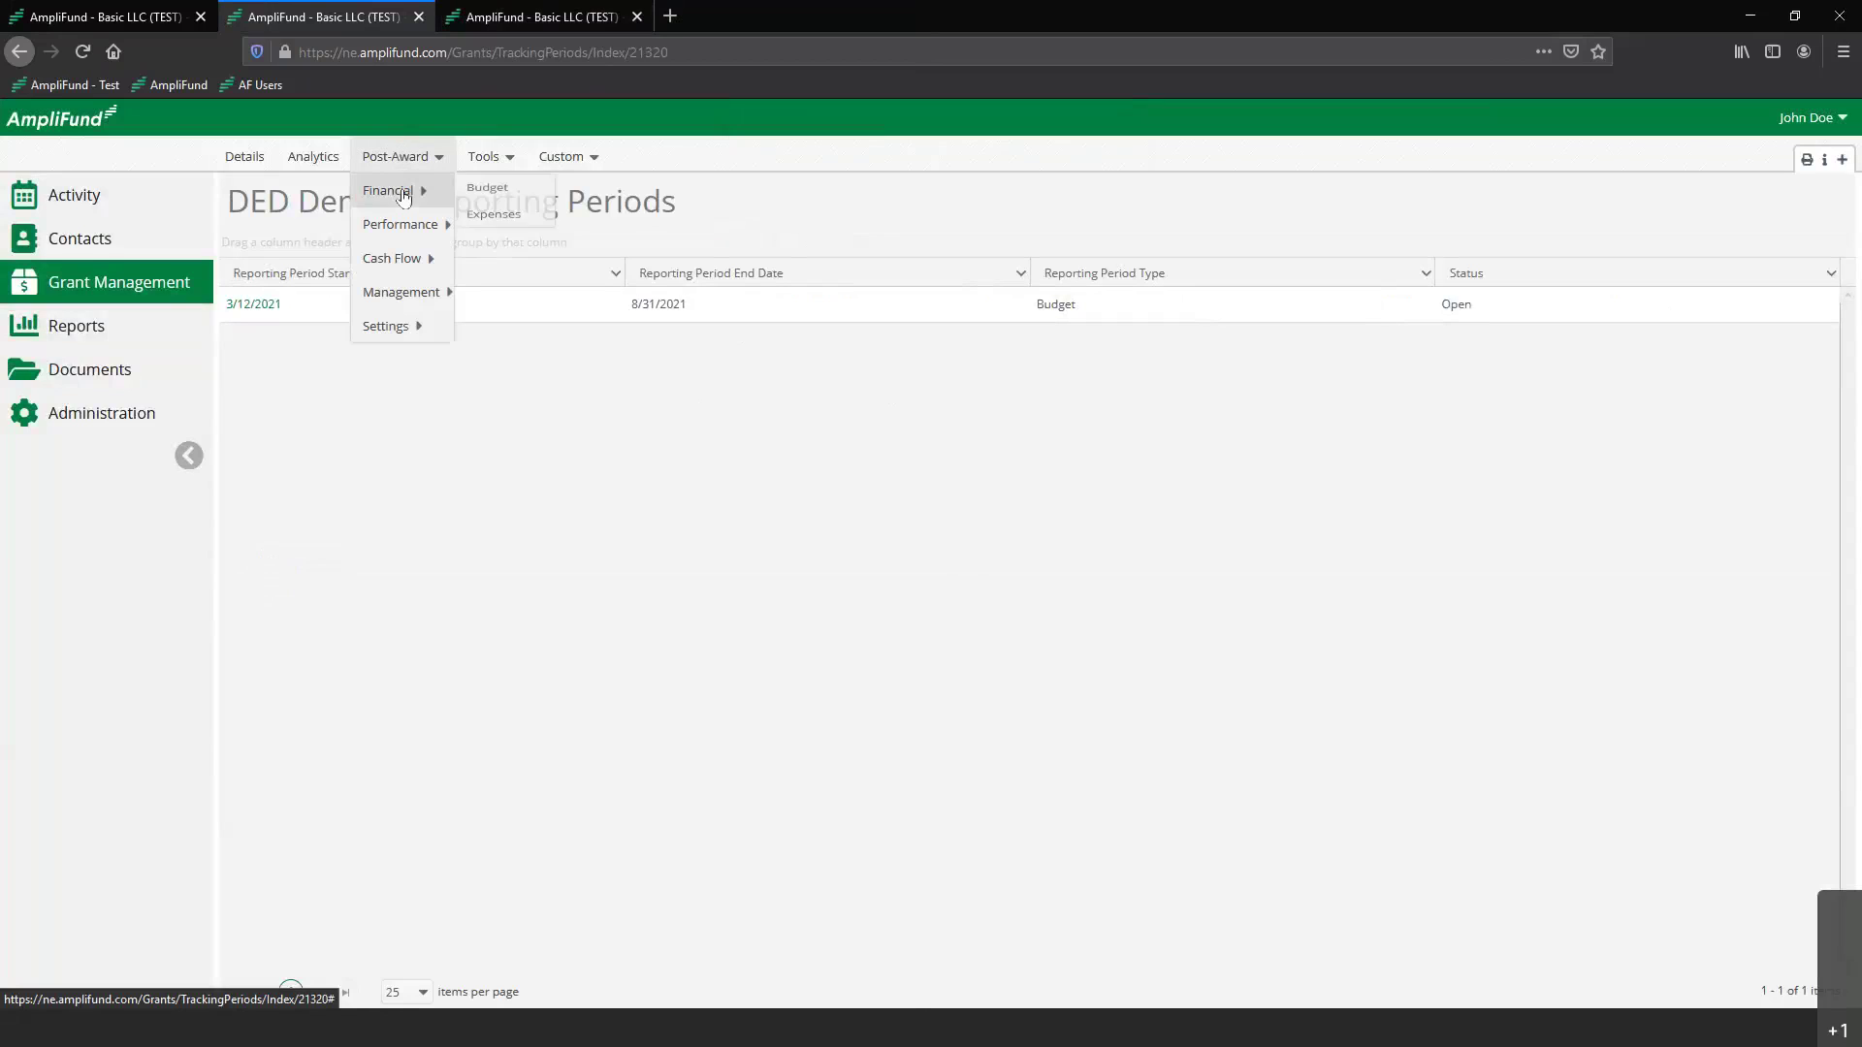
{"action": "mouse_move", "coordinate": [417, 292]}
{"action": "left_click", "coordinate": [490, 303]}
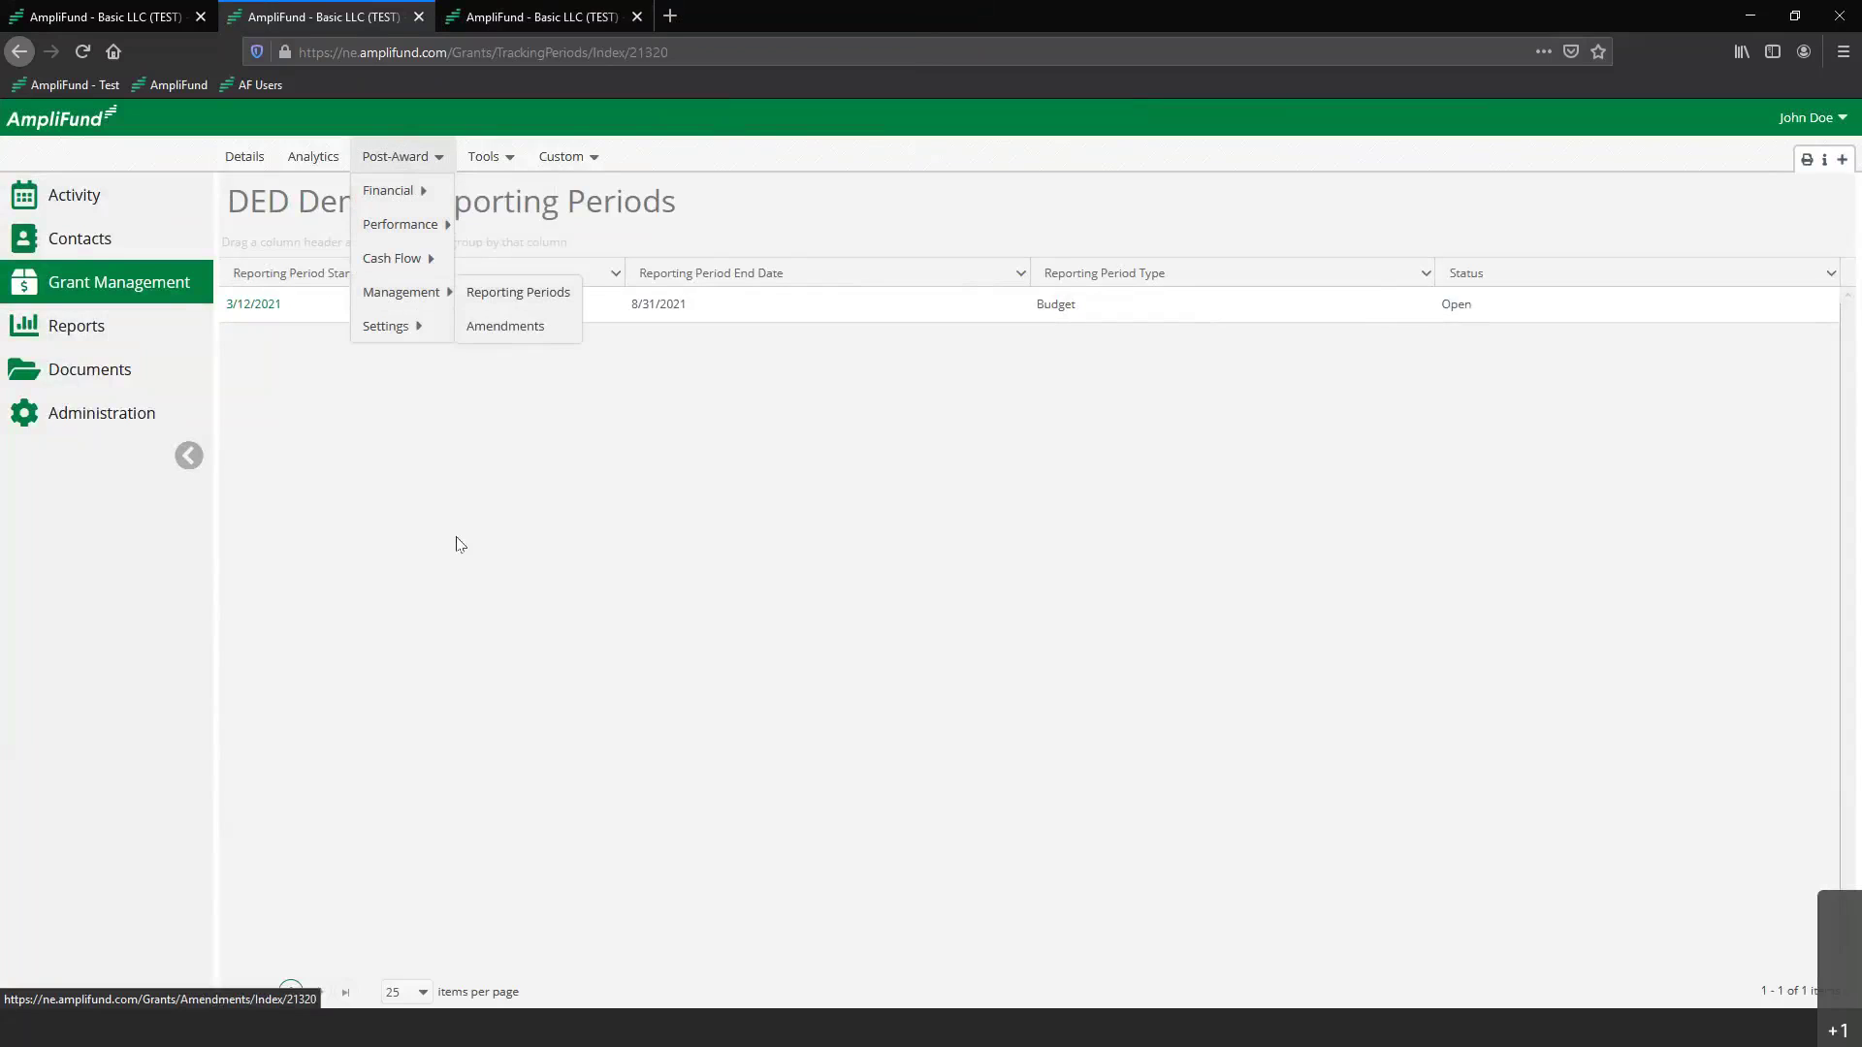
{"action": "left_click", "coordinate": [253, 303]}
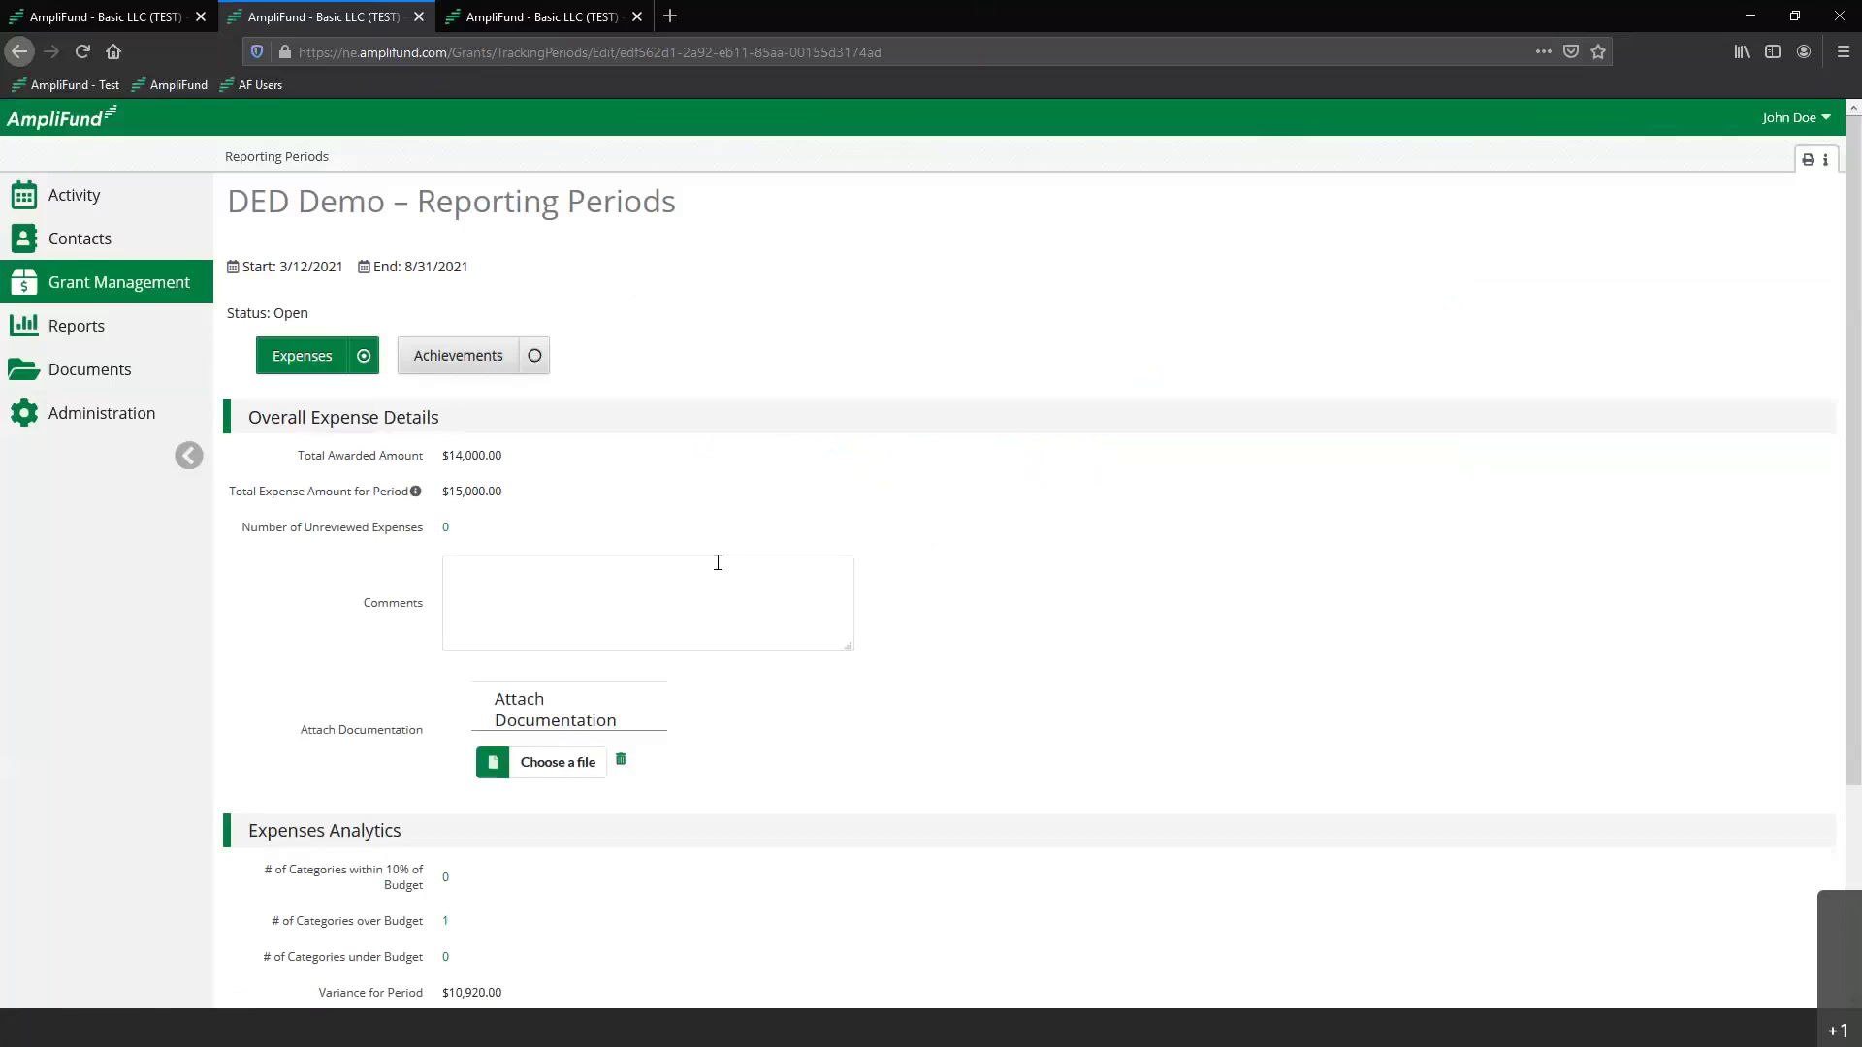
Check the total expense amount for the 3/12/2021 period, then close the reporting period and confirm its submission to the funder.
{"action": "left_click_drag", "start_coordinate": [524, 495], "coordinate": [440, 492]}
{"action": "mouse_move", "coordinate": [416, 497]}
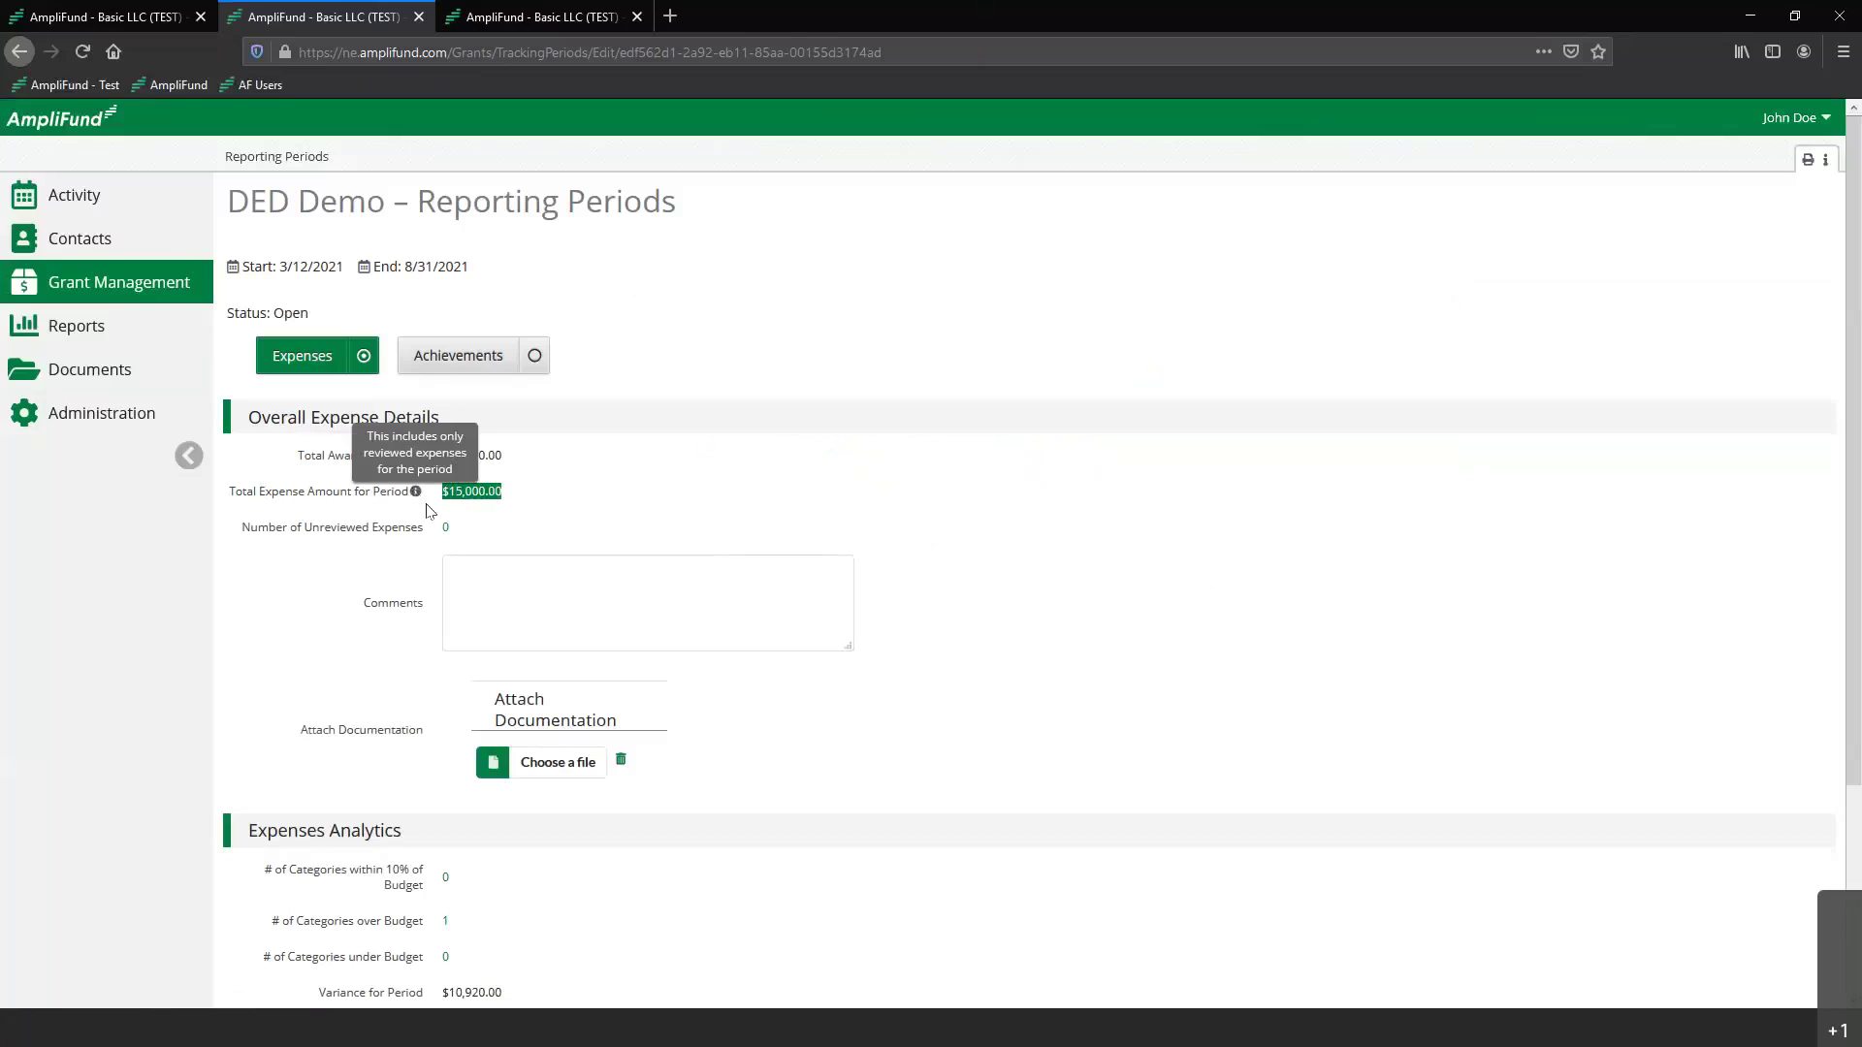
{"action": "left_click", "coordinate": [679, 504]}
{"action": "scroll", "coordinate": [753, 439], "scroll_direction": "down", "scroll_amount": 3}
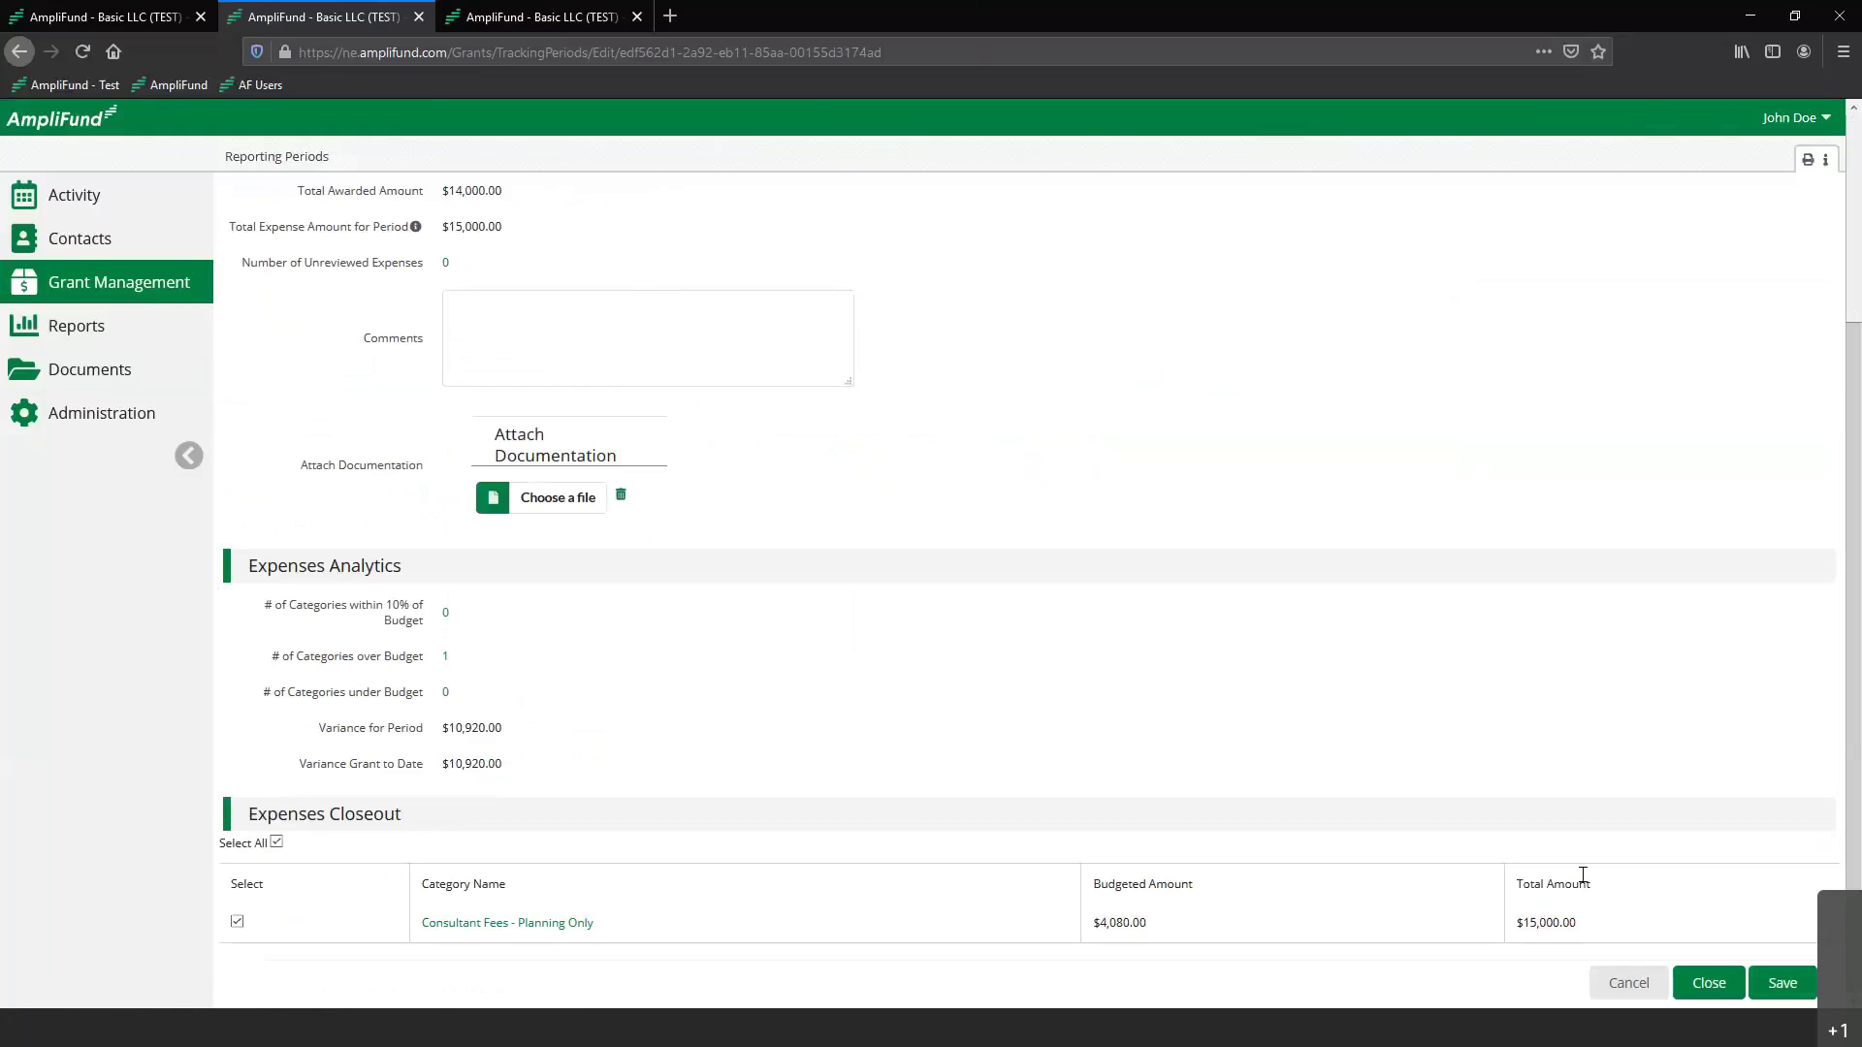
{"action": "left_click", "coordinate": [1708, 984]}
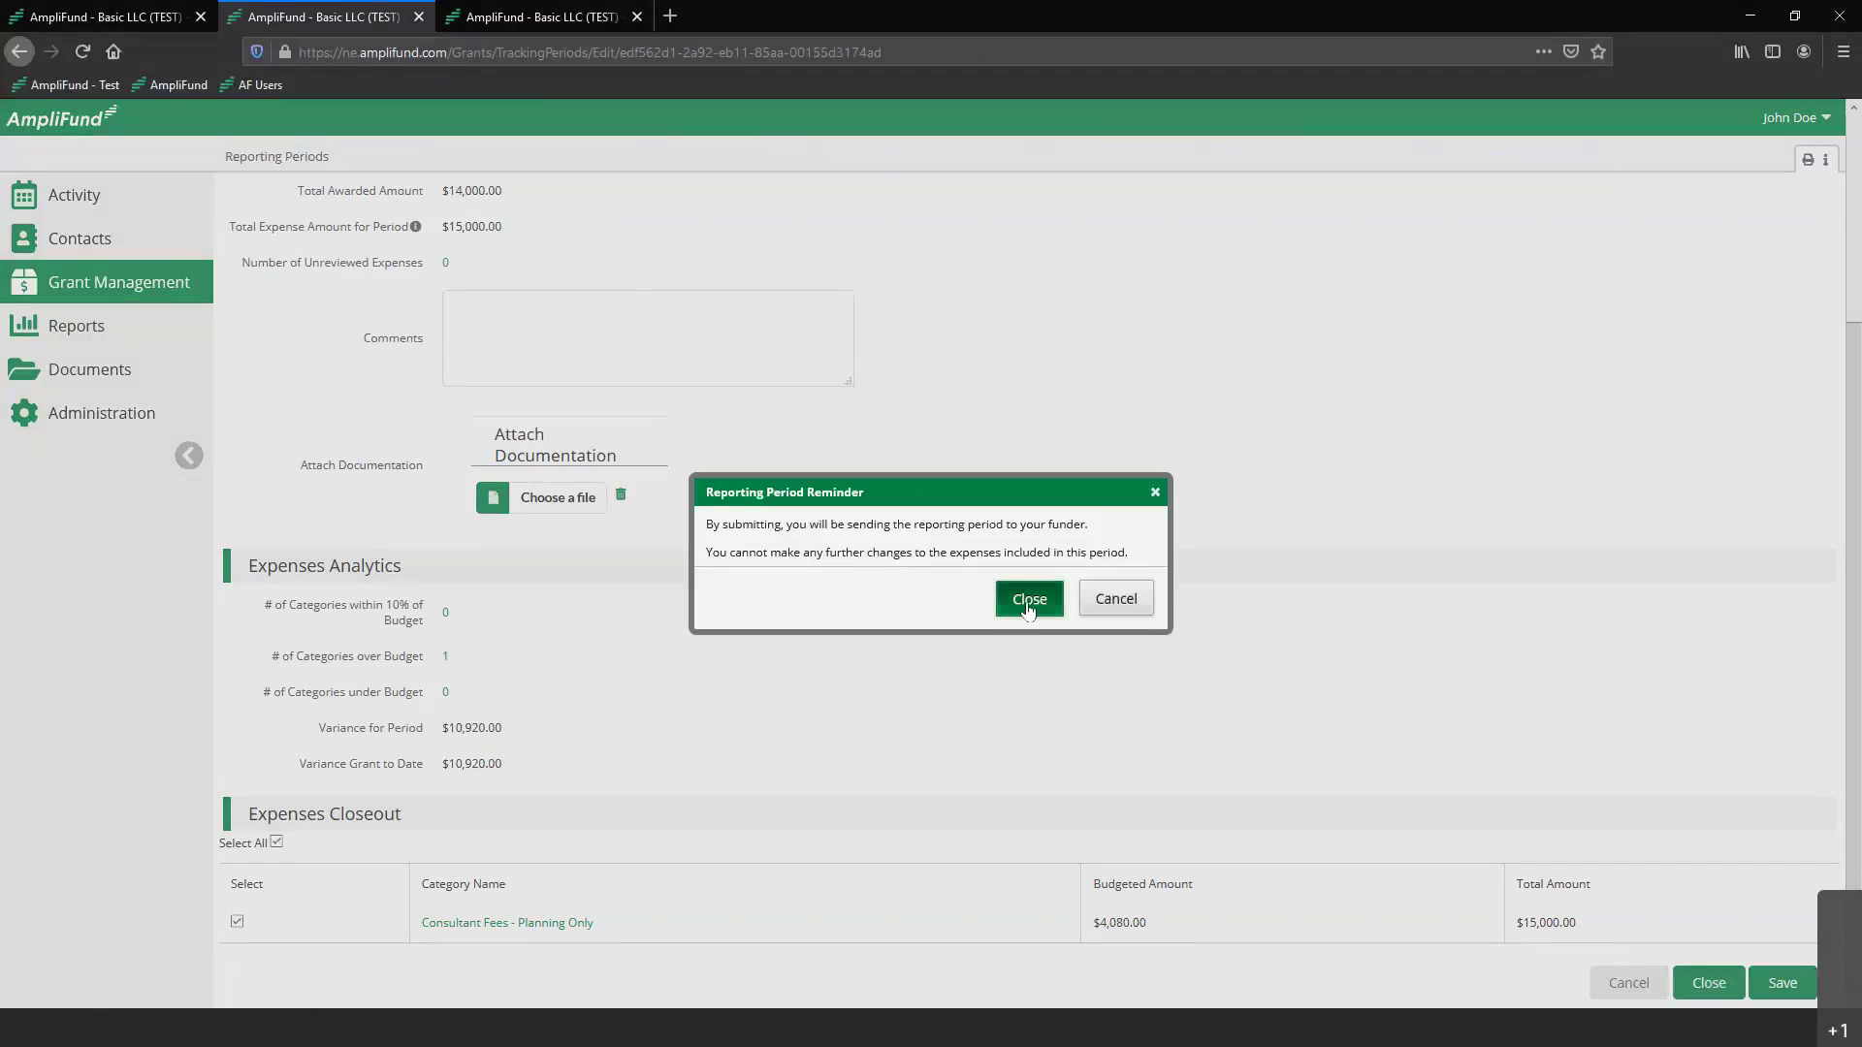
{"action": "left_click", "coordinate": [1029, 602]}
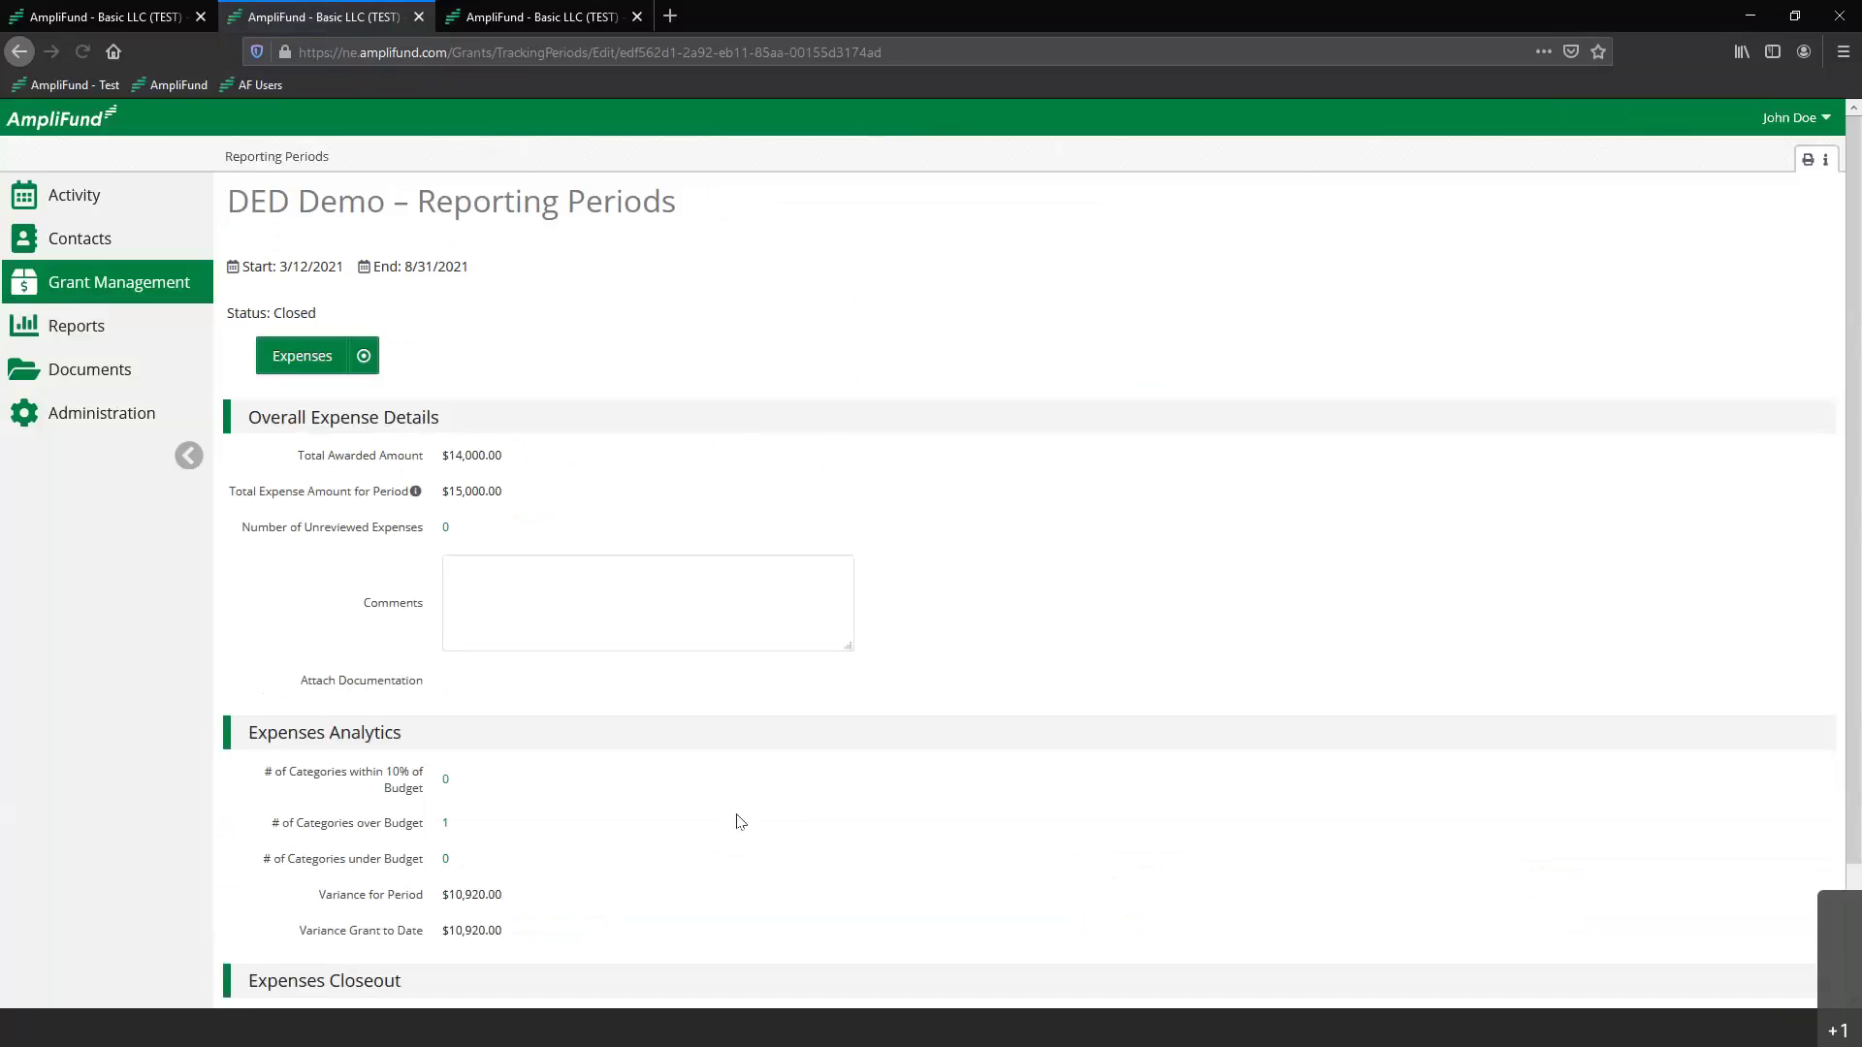
Rerun the DED Demo grant's expense list and check the expense status of each invoice.
{"action": "left_click", "coordinate": [528, 17]}
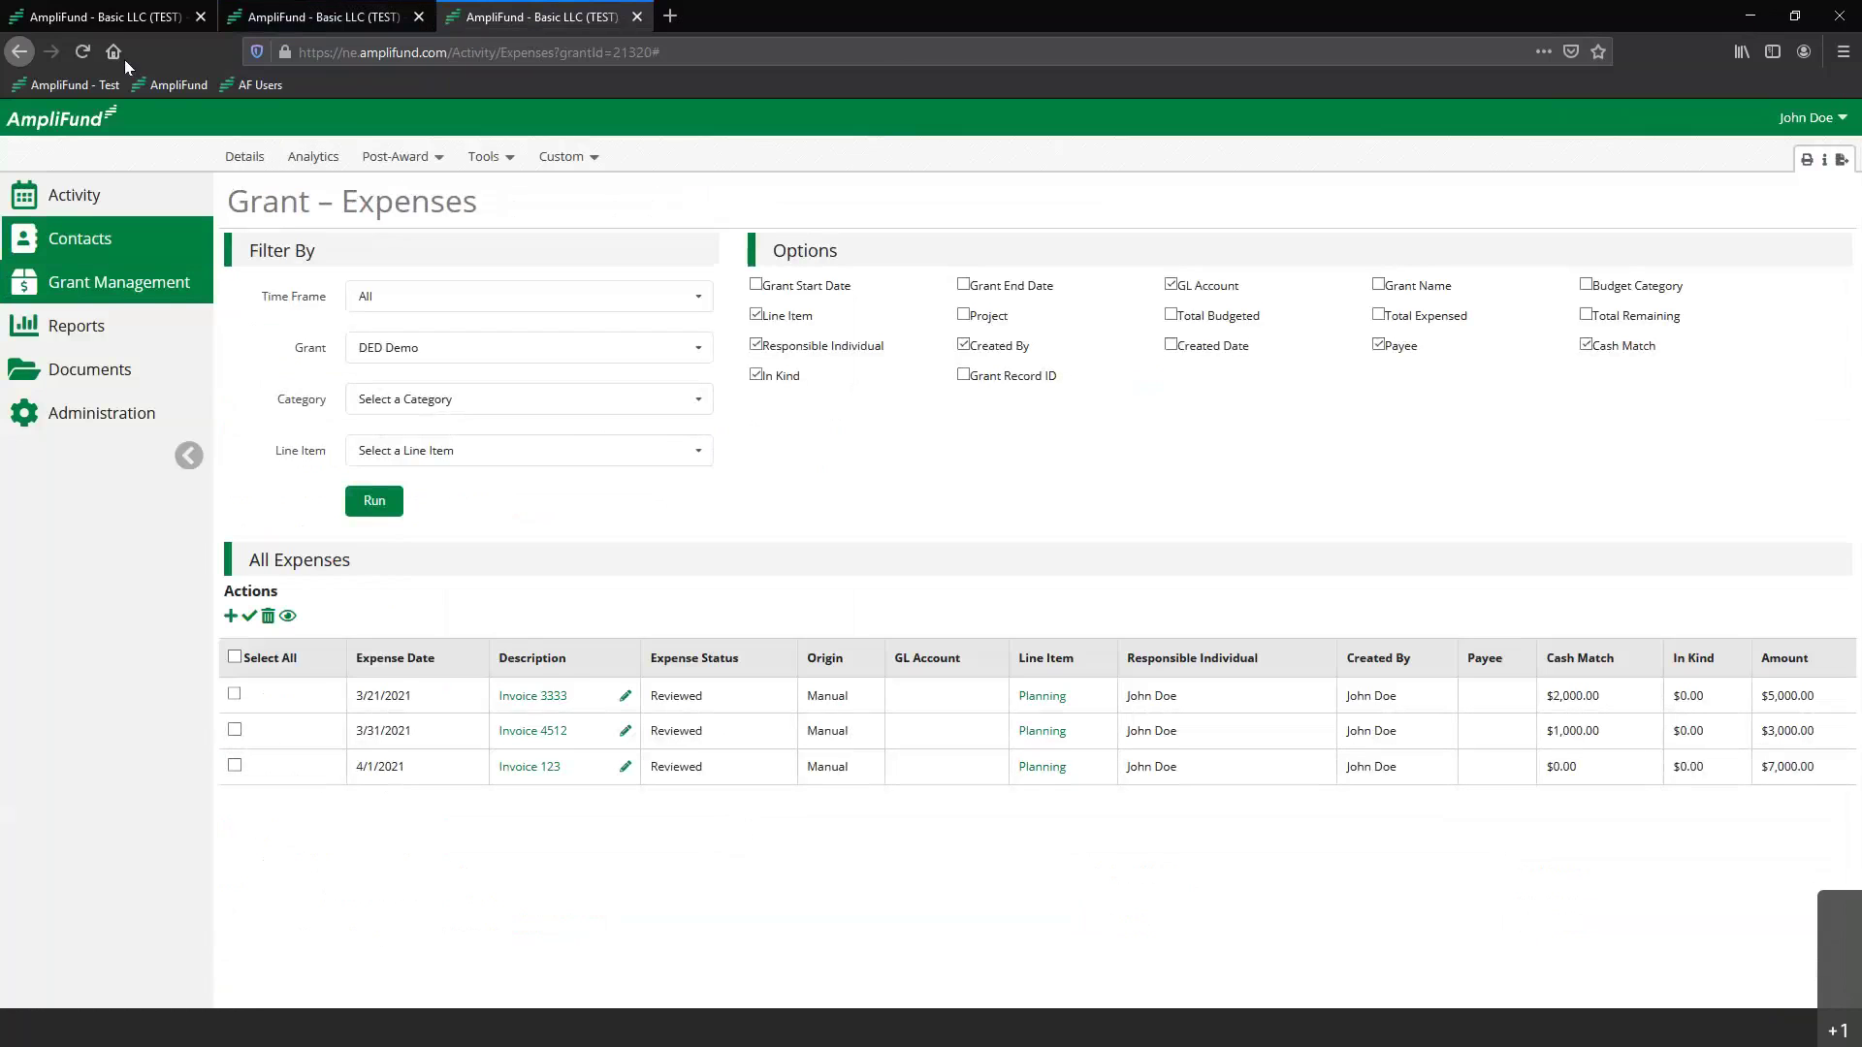
{"action": "left_click", "coordinate": [376, 506]}
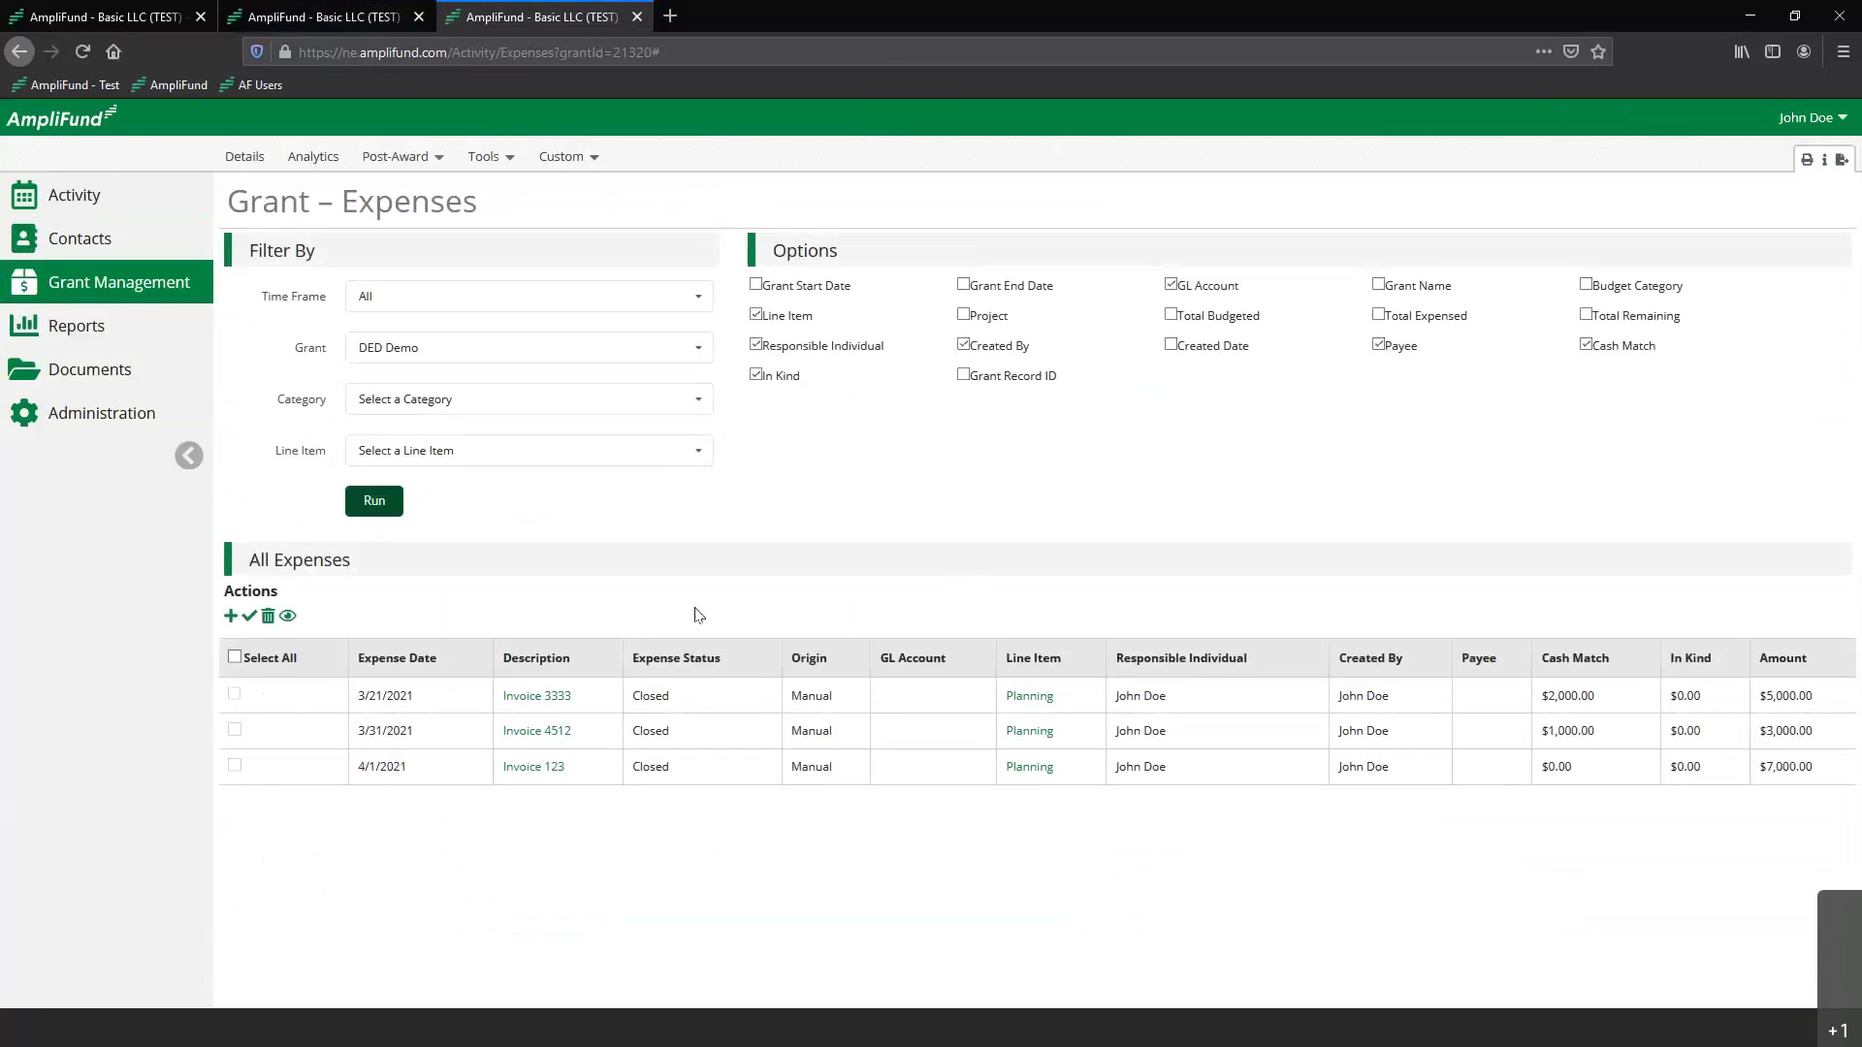
{"action": "left_click_drag", "start_coordinate": [632, 658], "coordinate": [729, 669]}
{"action": "left_click", "coordinate": [729, 670]}
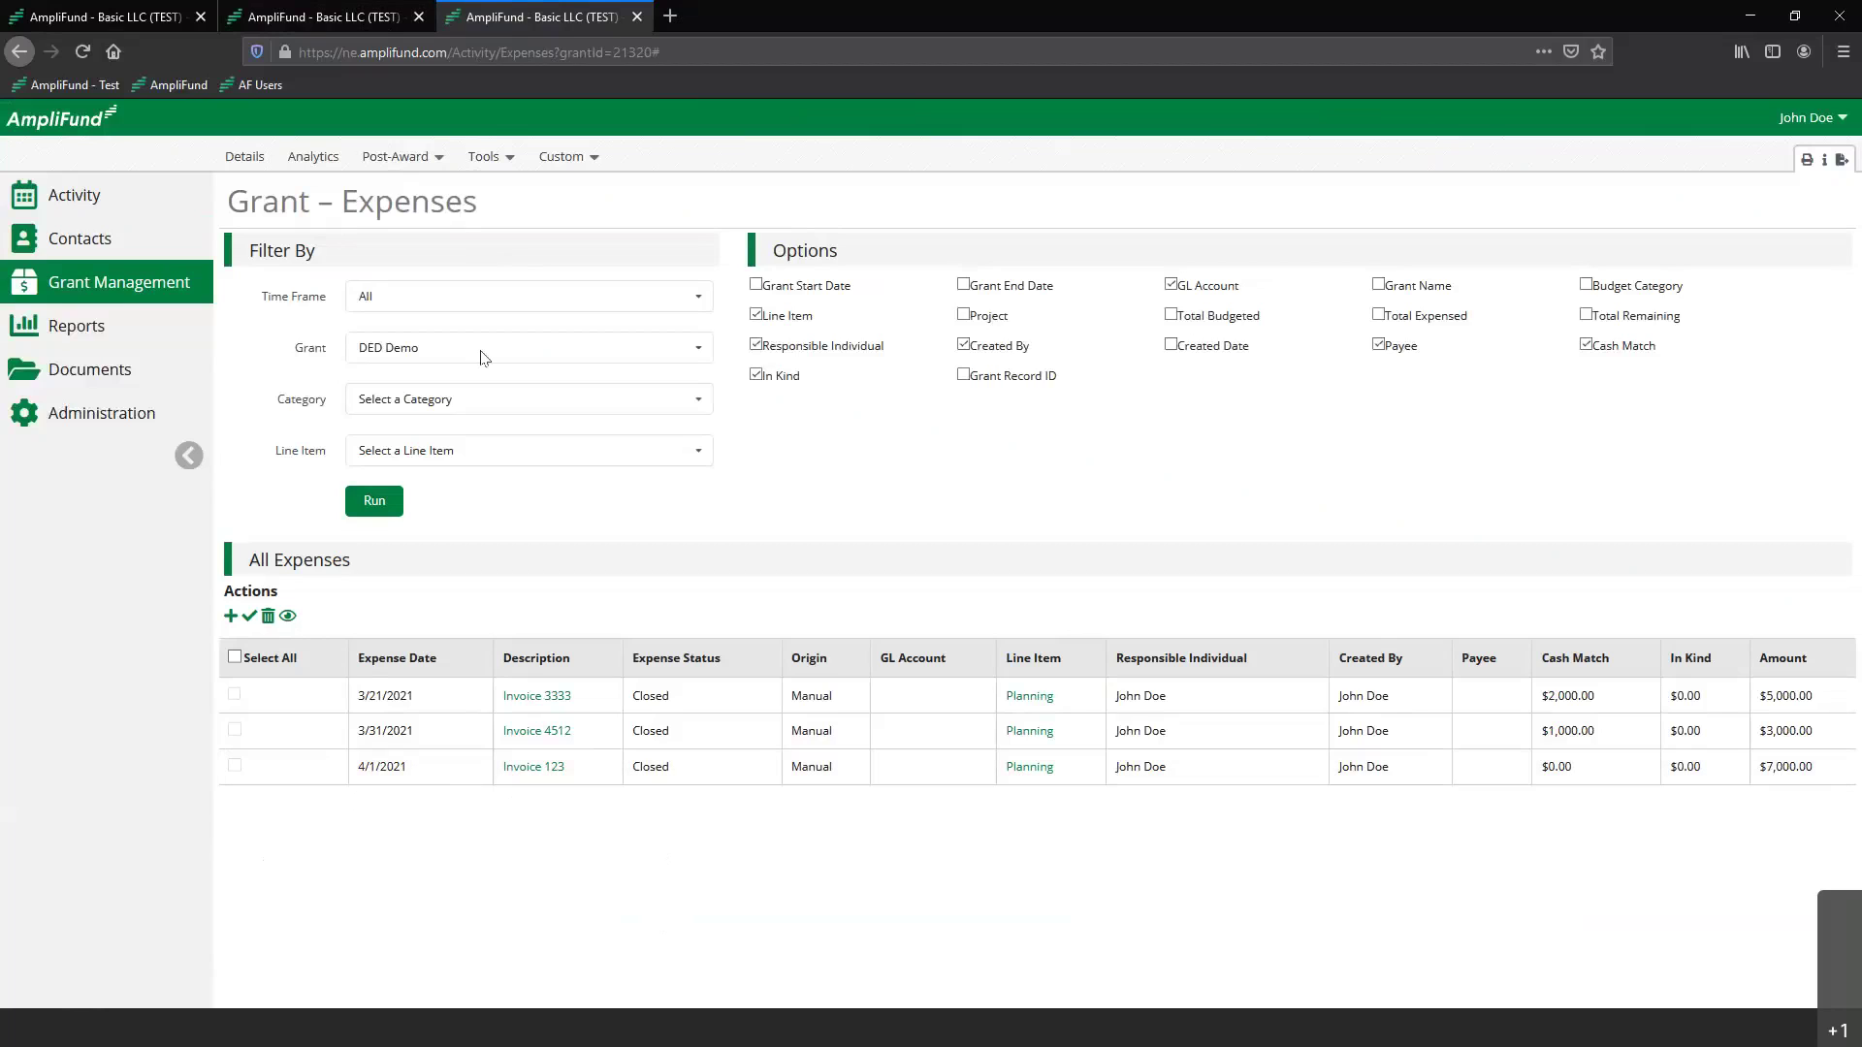
Revisit the closed period's details, then open the list of reporting periods for the DED Demo grant.
{"action": "left_click", "coordinate": [379, 29]}
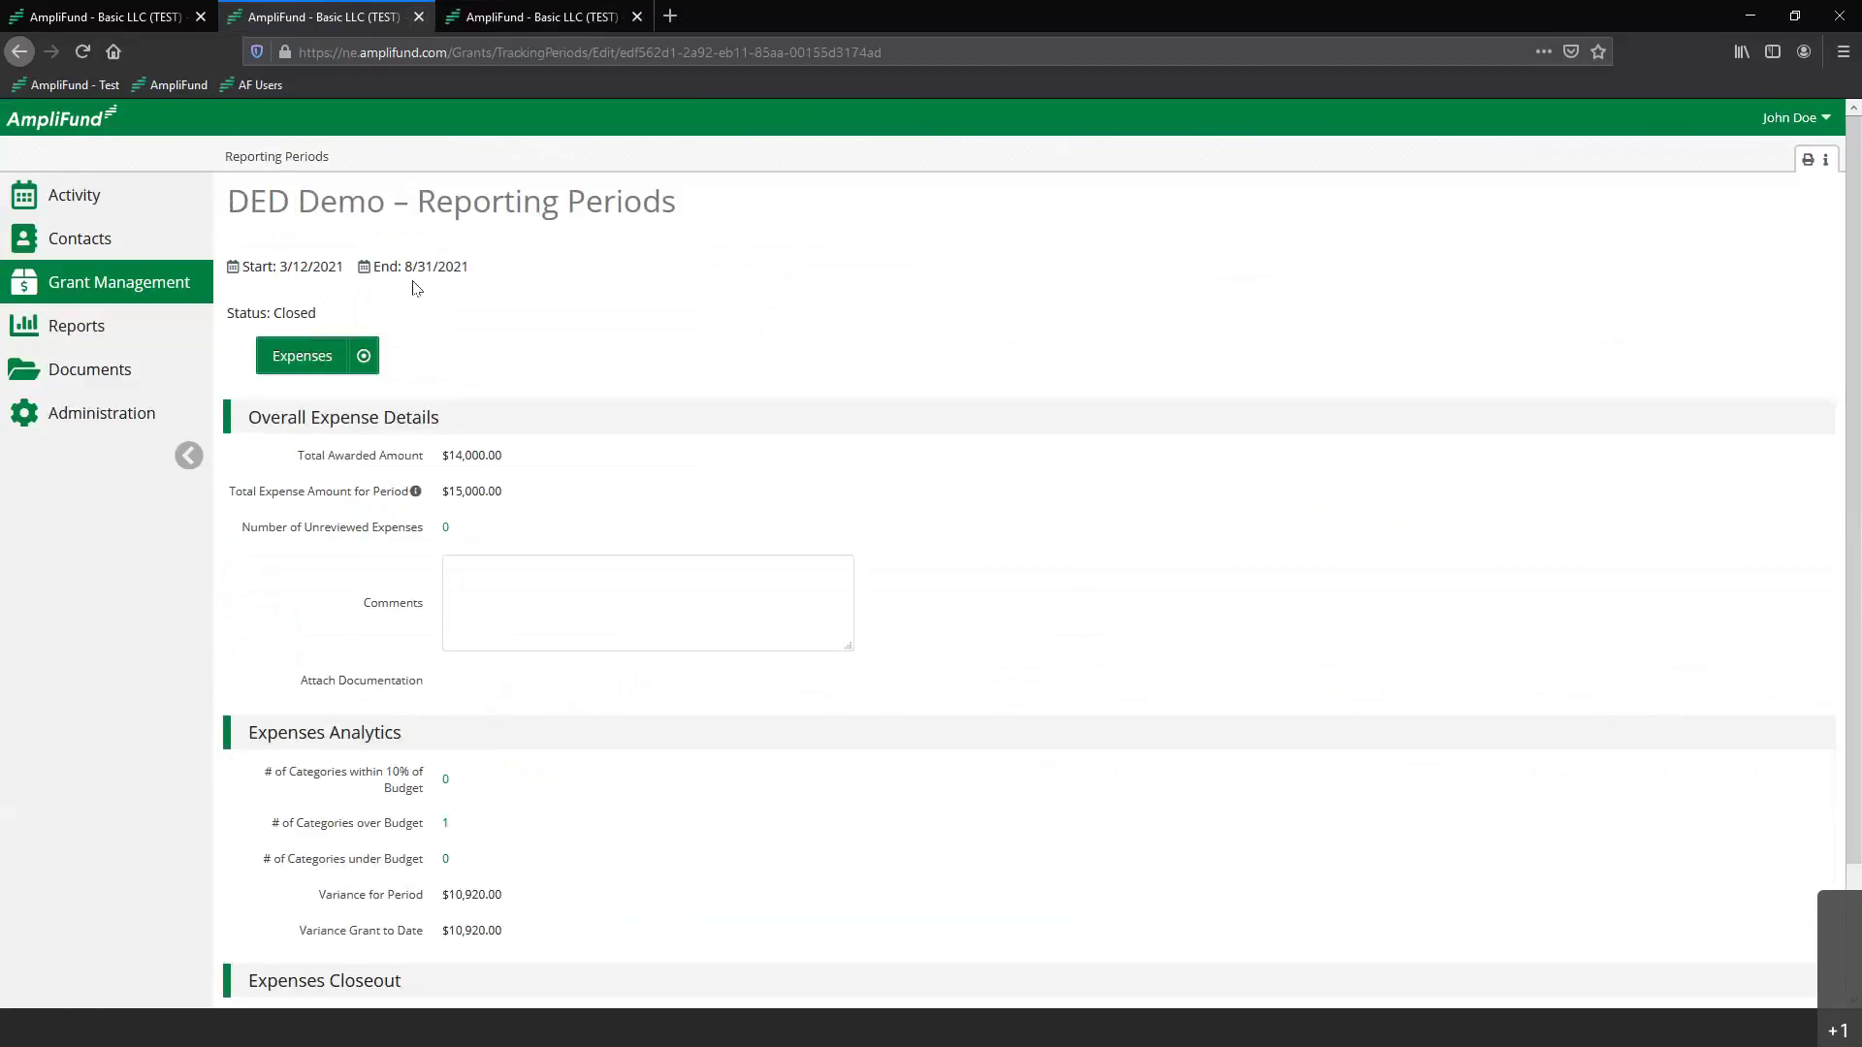
{"action": "left_click", "coordinate": [550, 16]}
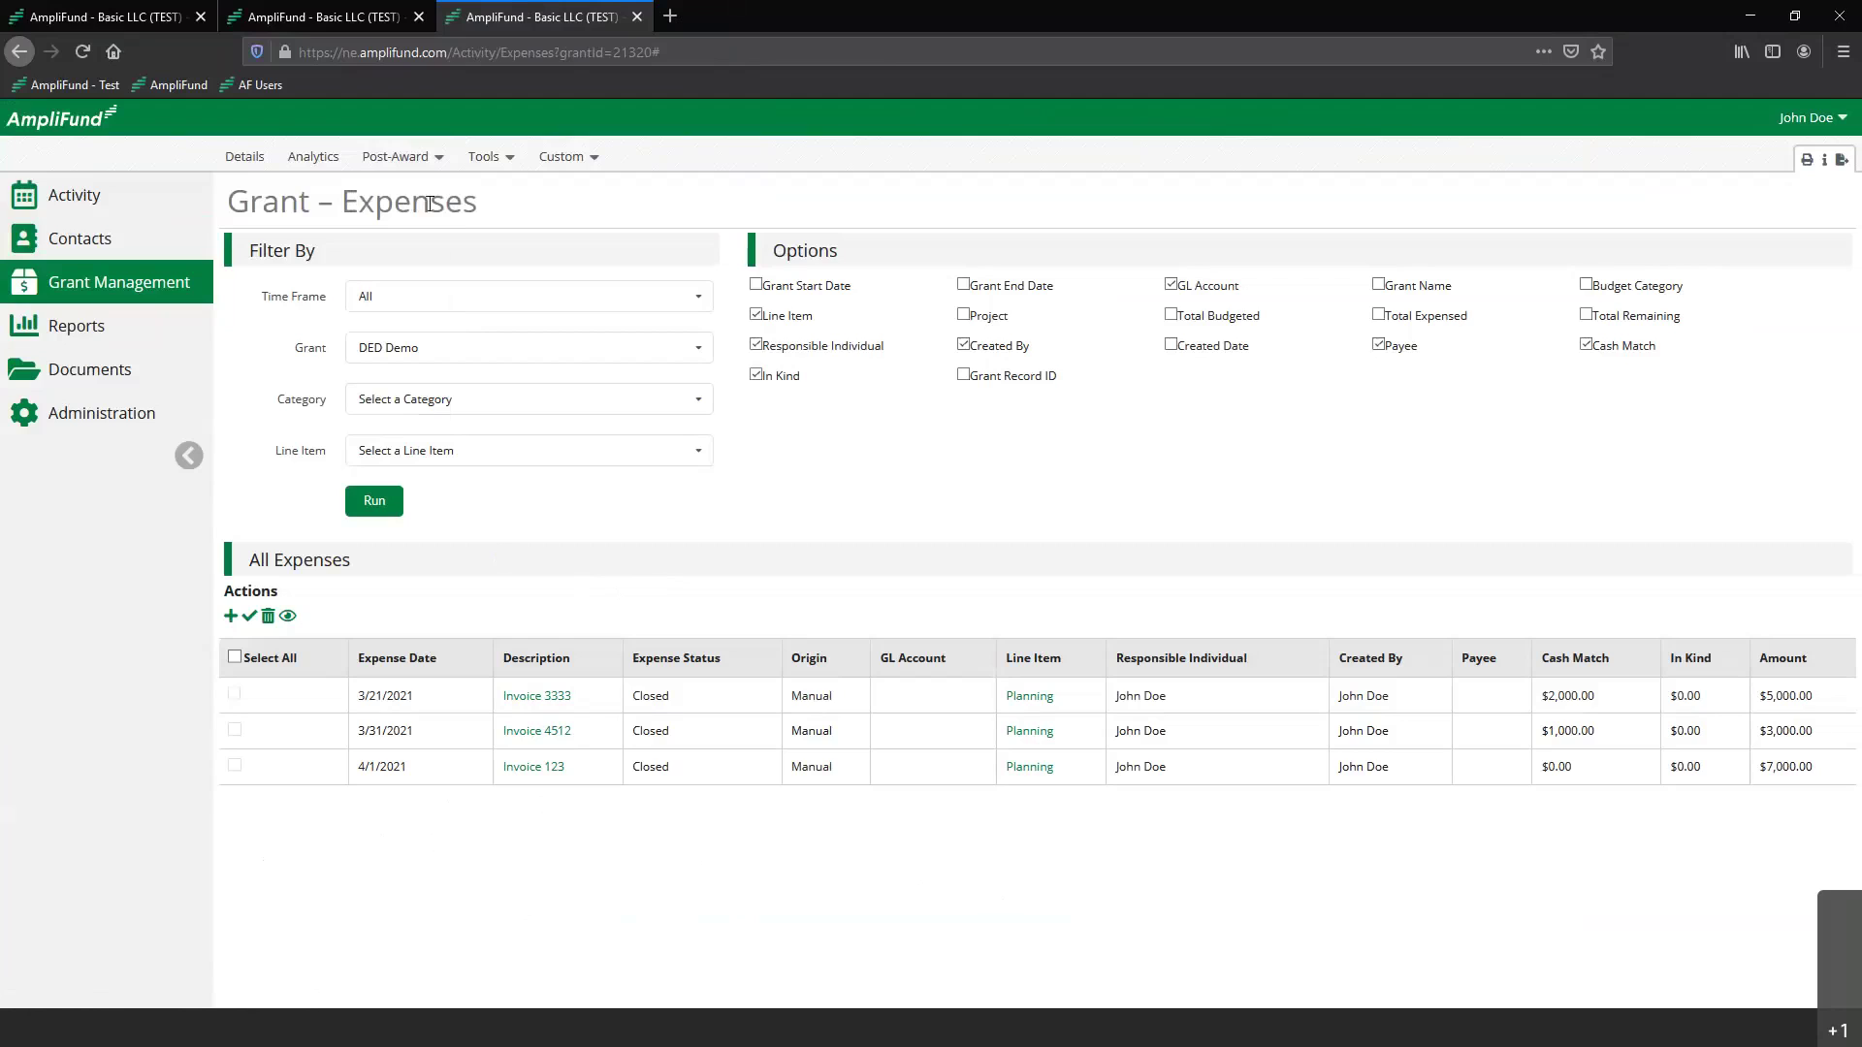
{"action": "left_click", "coordinate": [425, 159]}
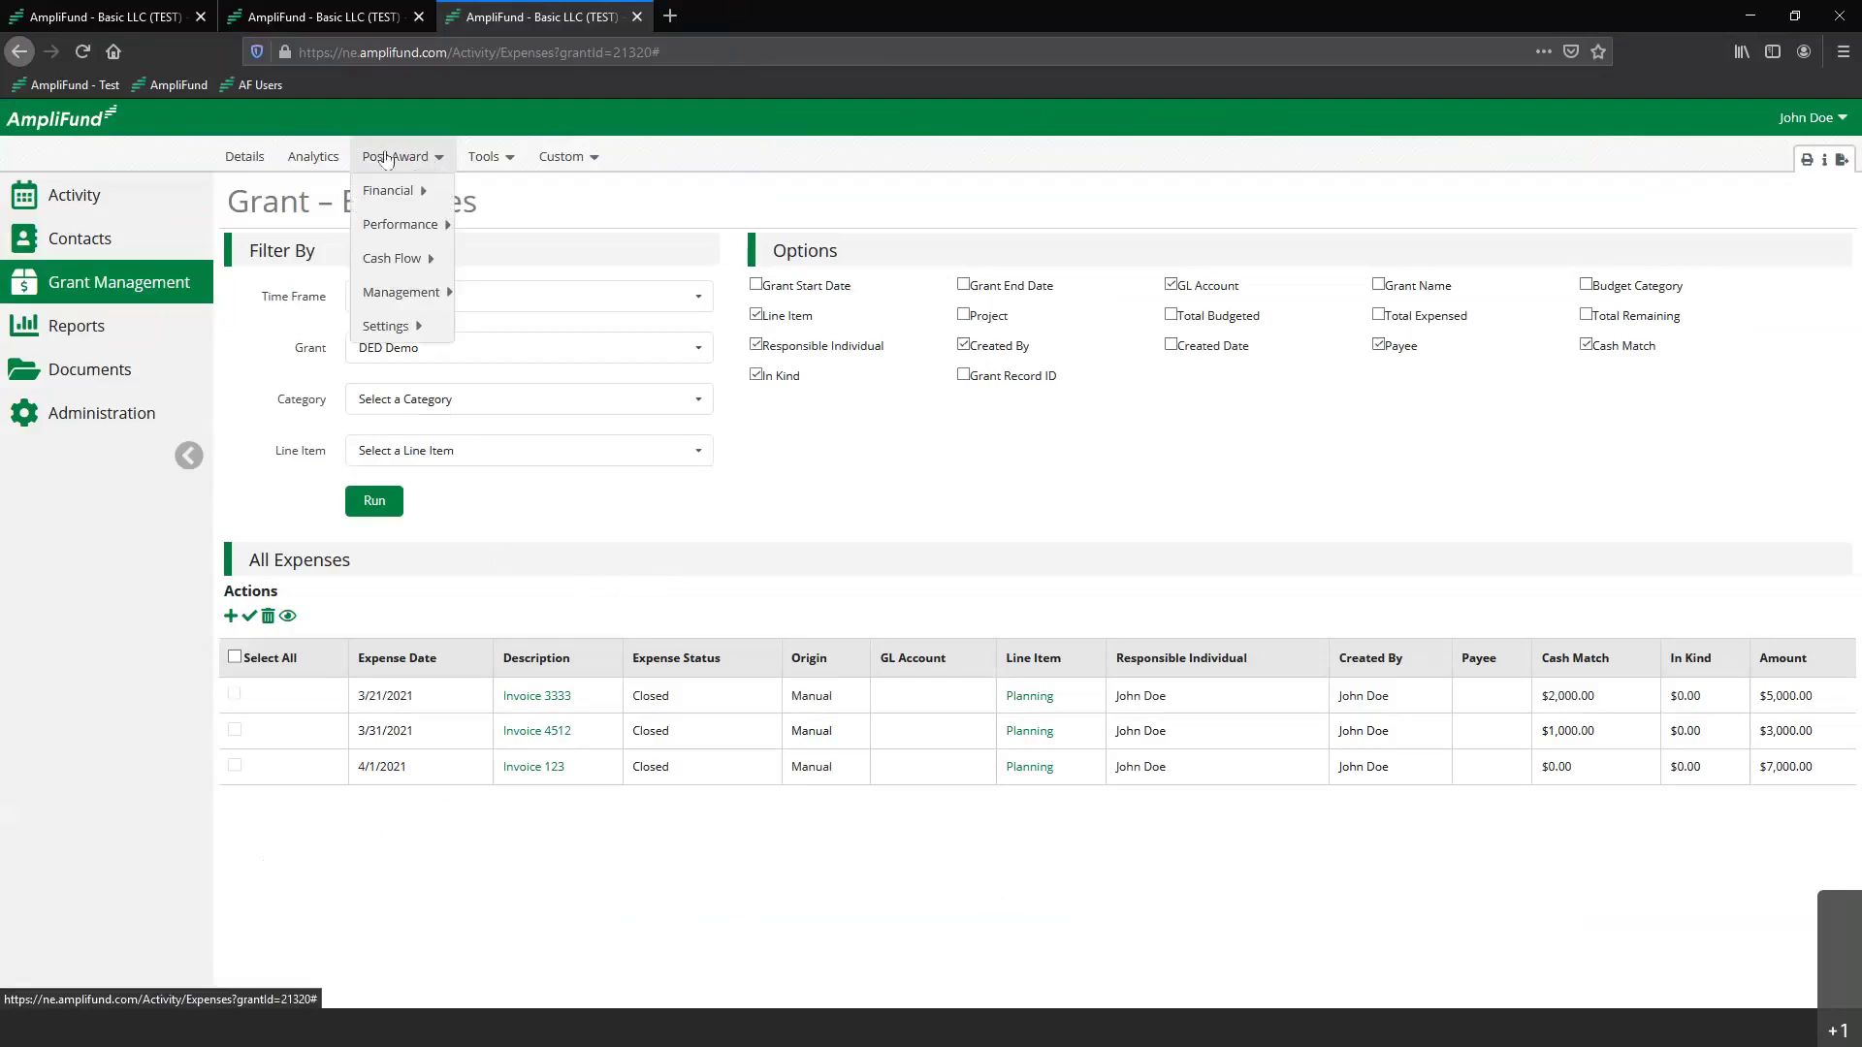
{"action": "left_click", "coordinate": [469, 294]}
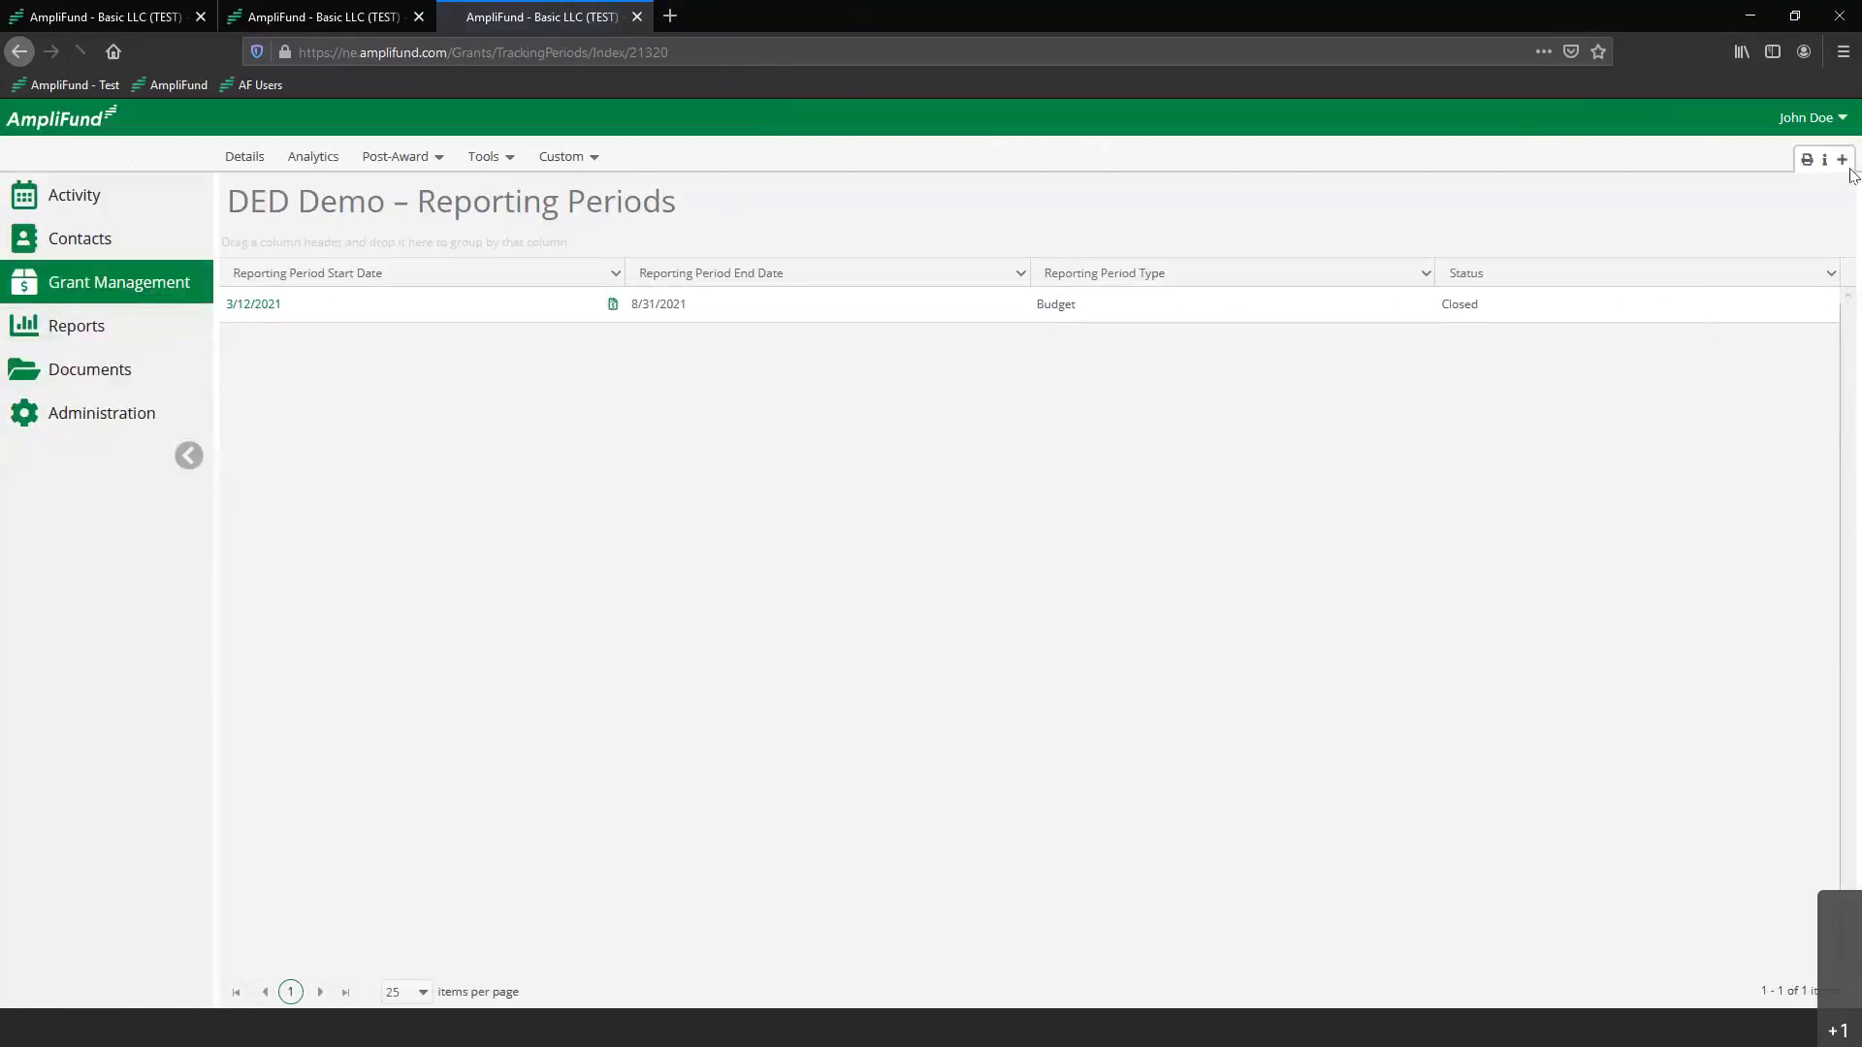
Check which time periods are offered for a new reporting period that includes Expenses, and dismiss it without saving.
{"action": "left_click", "coordinate": [1843, 161]}
{"action": "left_click", "coordinate": [684, 349]}
{"action": "left_click", "coordinate": [703, 438]}
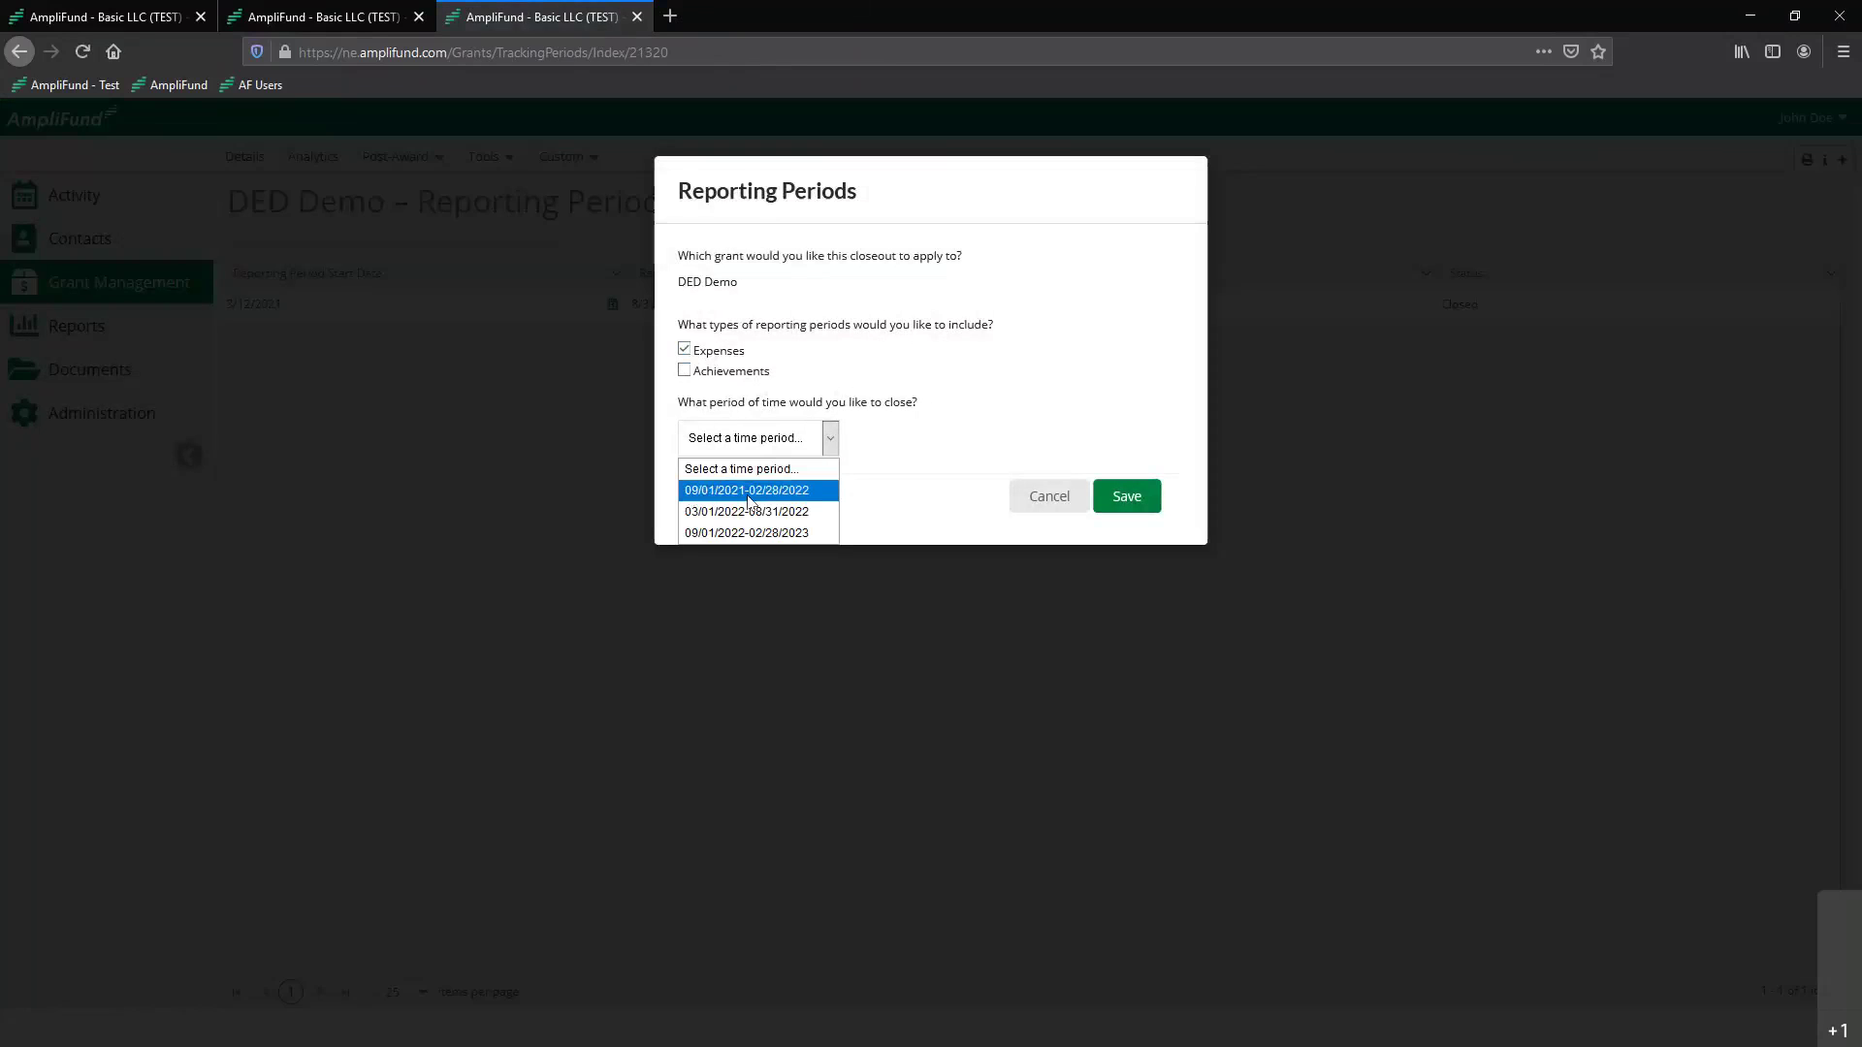
{"action": "left_click", "coordinate": [1008, 571]}
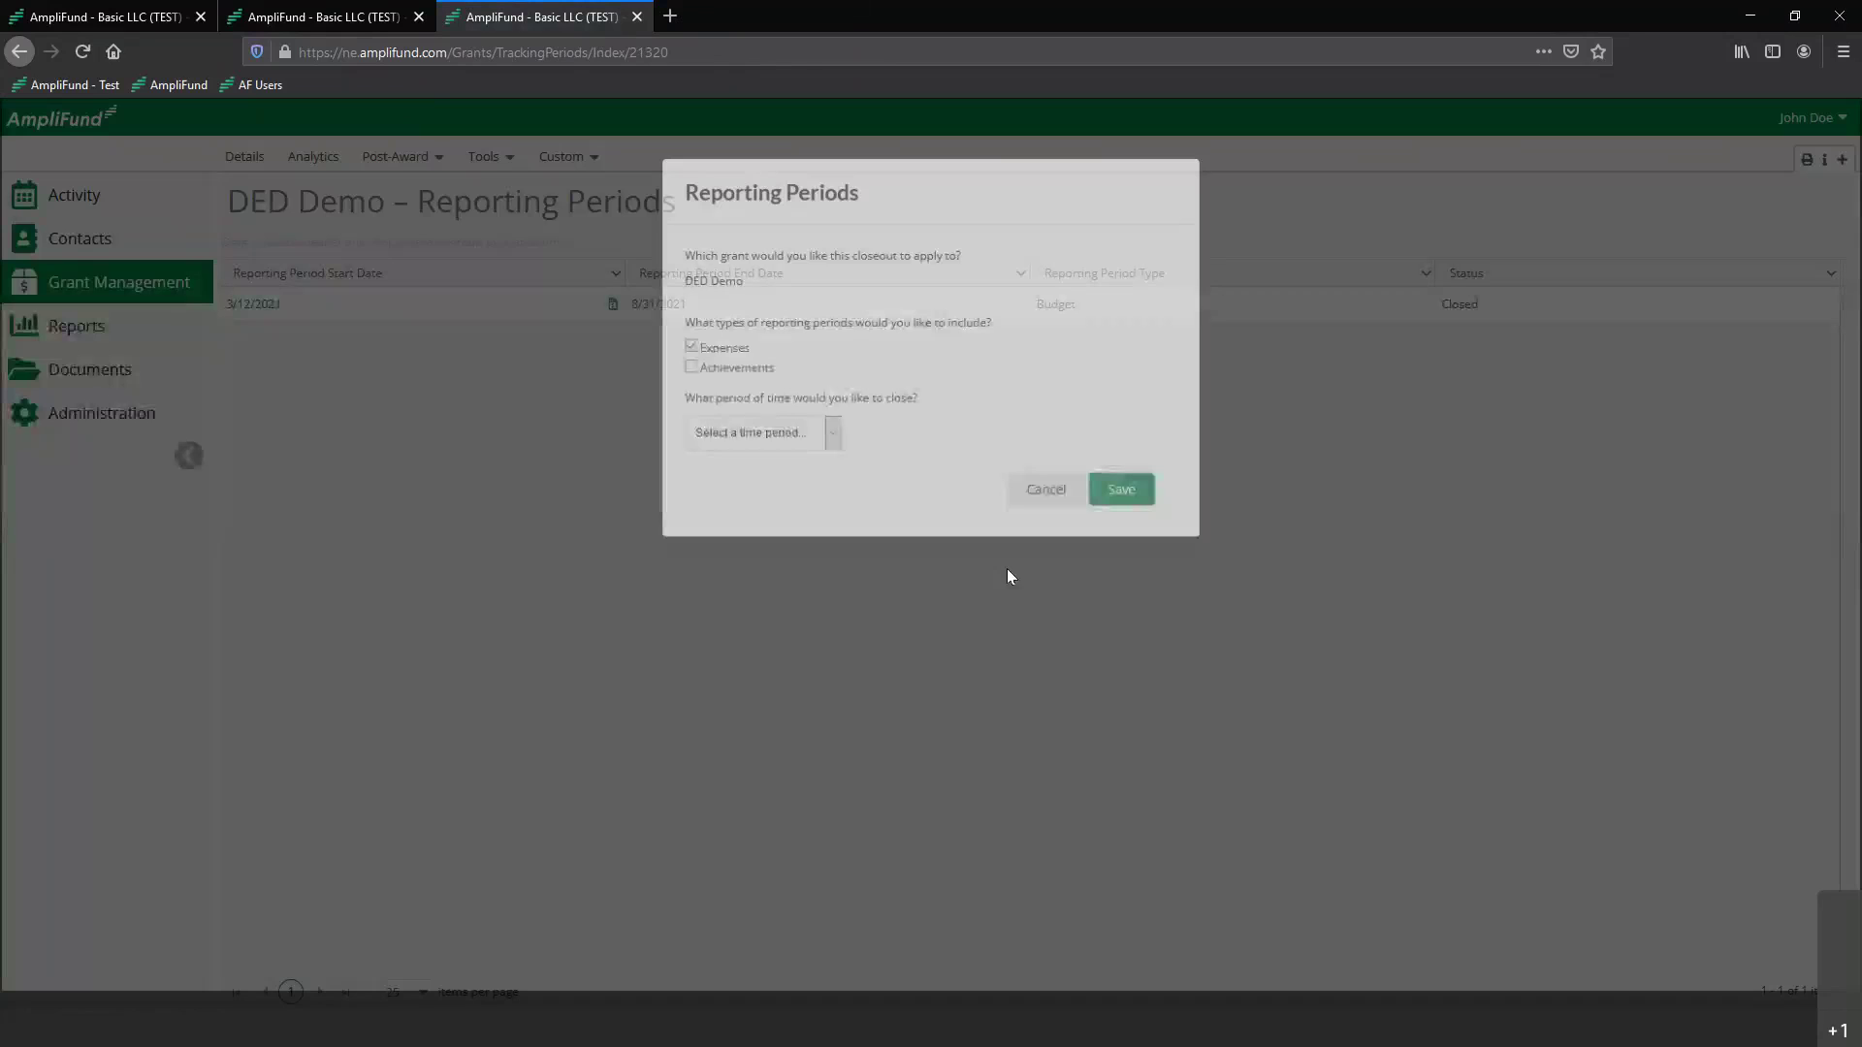
{"action": "left_click", "coordinate": [1008, 570]}
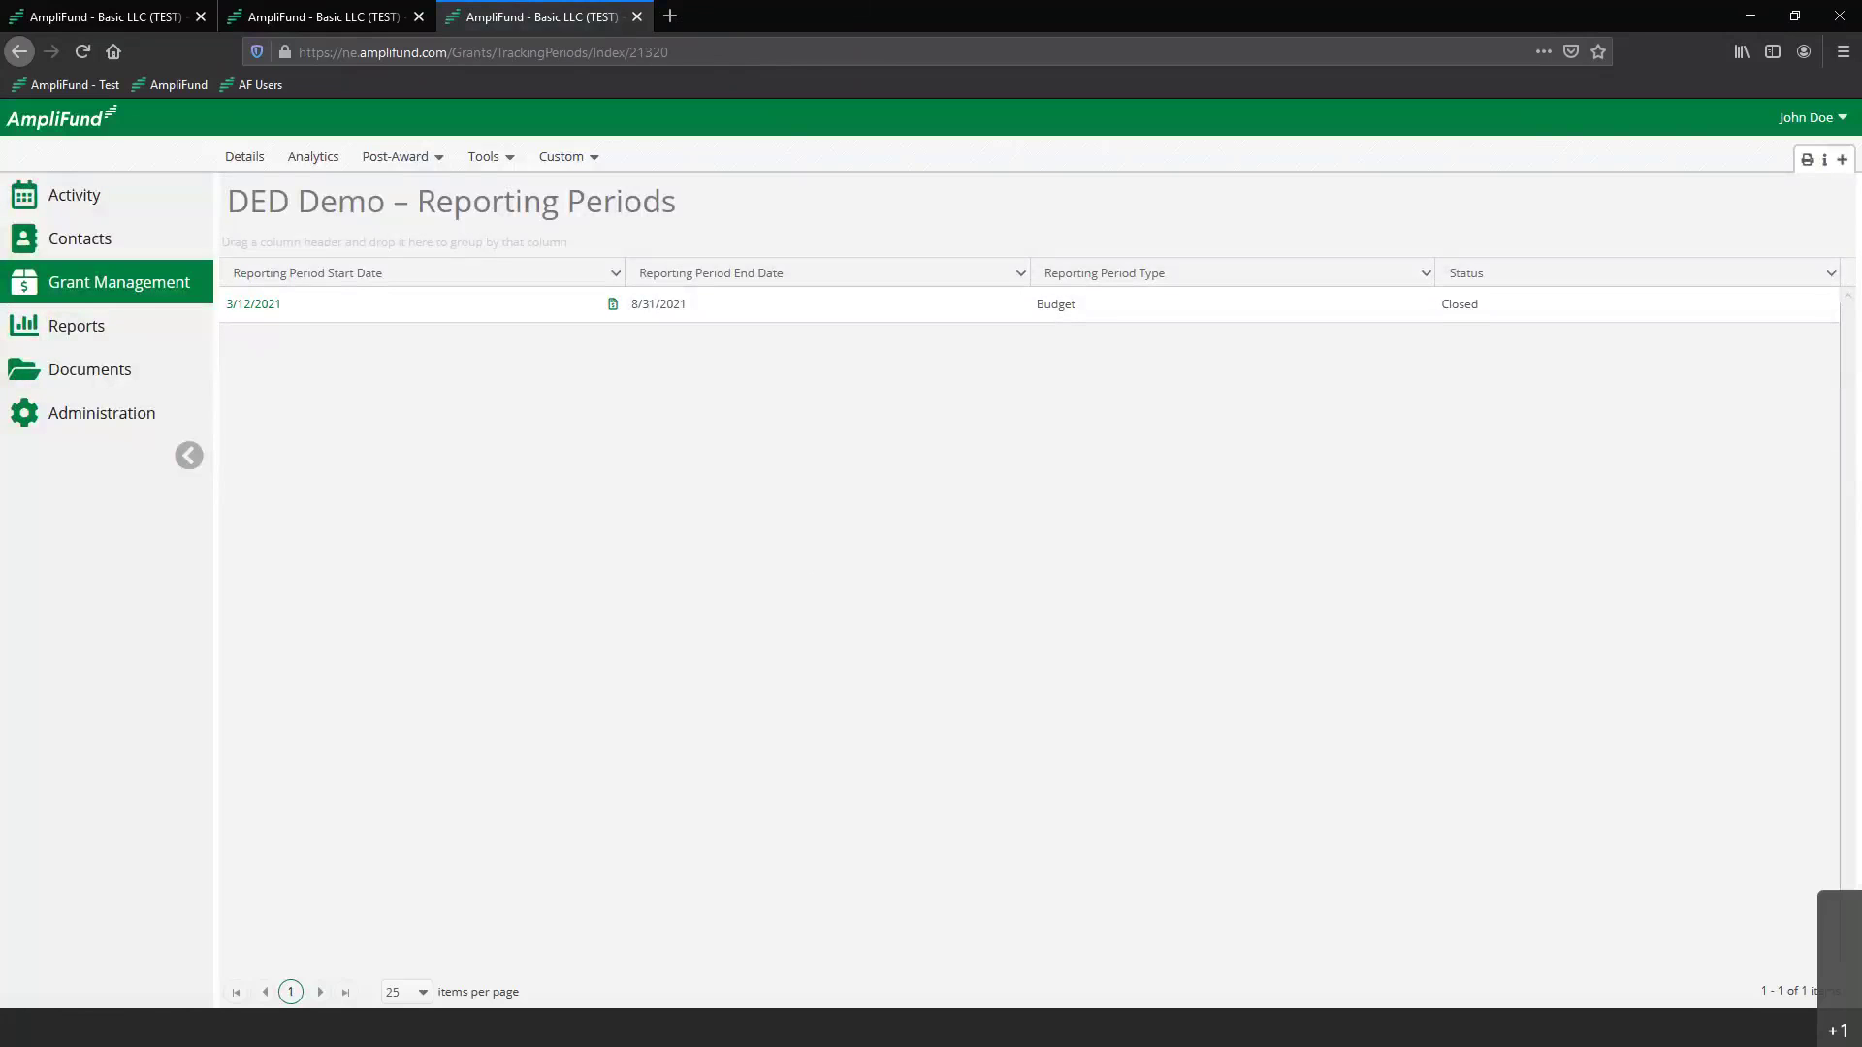